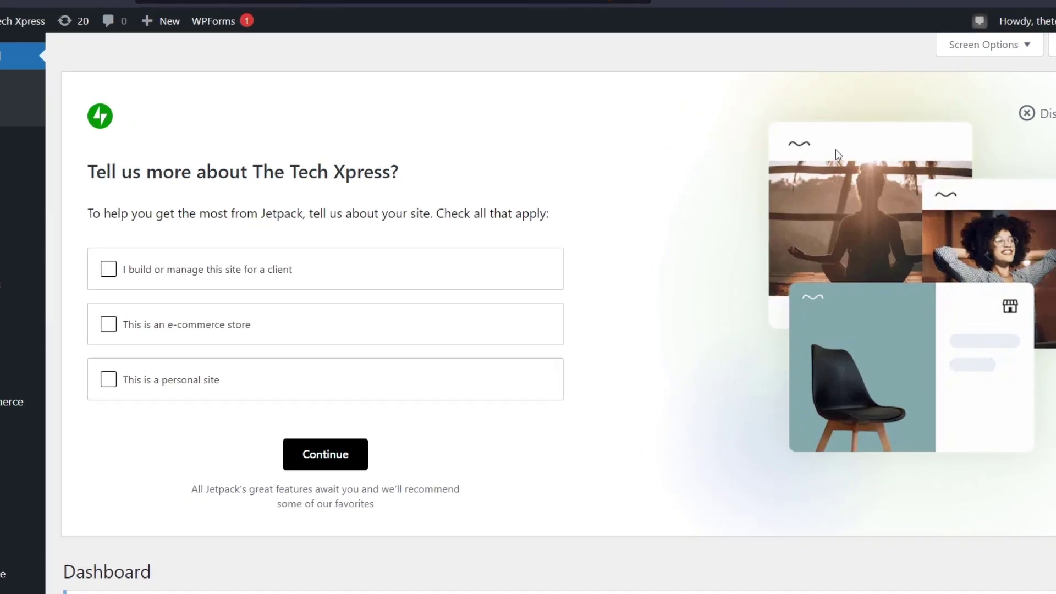
Dismiss the Jetpack questionnaire and go to the google.com homepage.
{"action": "left_click", "coordinate": [1048, 110]}
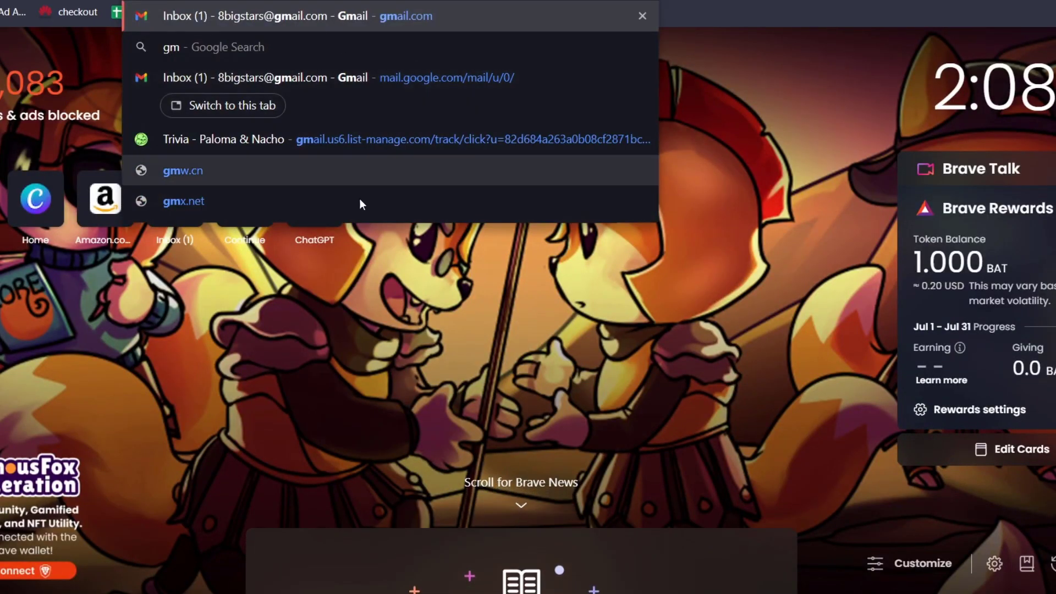
{"action": "type", "text": "ail.com"}
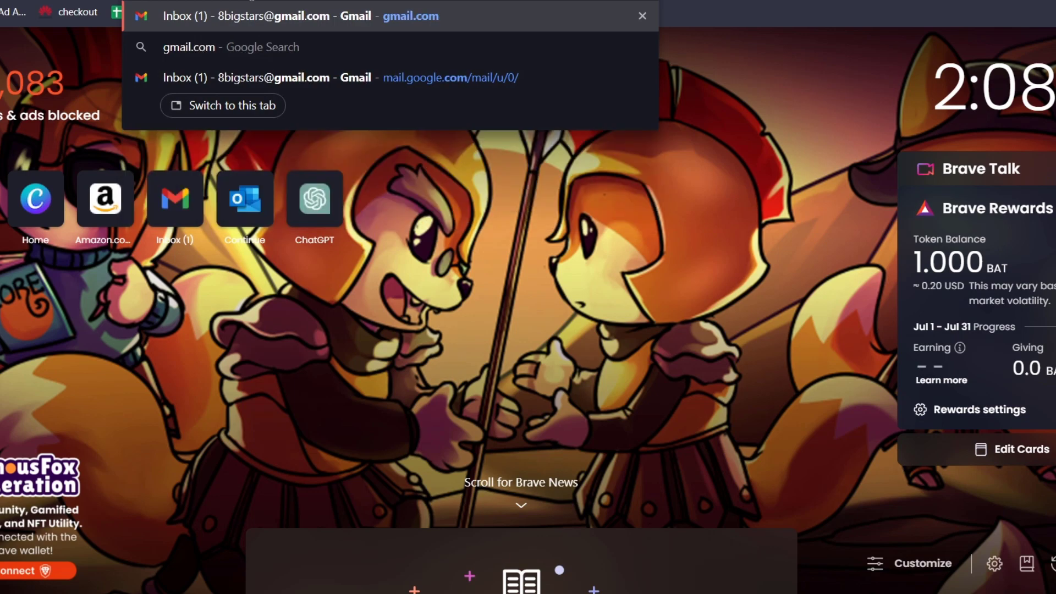
{"action": "key", "text": "BackSpace"}
{"action": "key", "text": "BackSpace"}
{"action": "key", "text": "BackSpace"}
{"action": "key", "text": "BackSpace"}
{"action": "key", "text": "BackSpace"}
{"action": "key", "text": "BackSpace"}
{"action": "key", "text": "BackSpace"}
{"action": "key", "text": "BackSpace"}
{"action": "type", "text": "oogle"}
{"action": "key", "text": "Escape"}
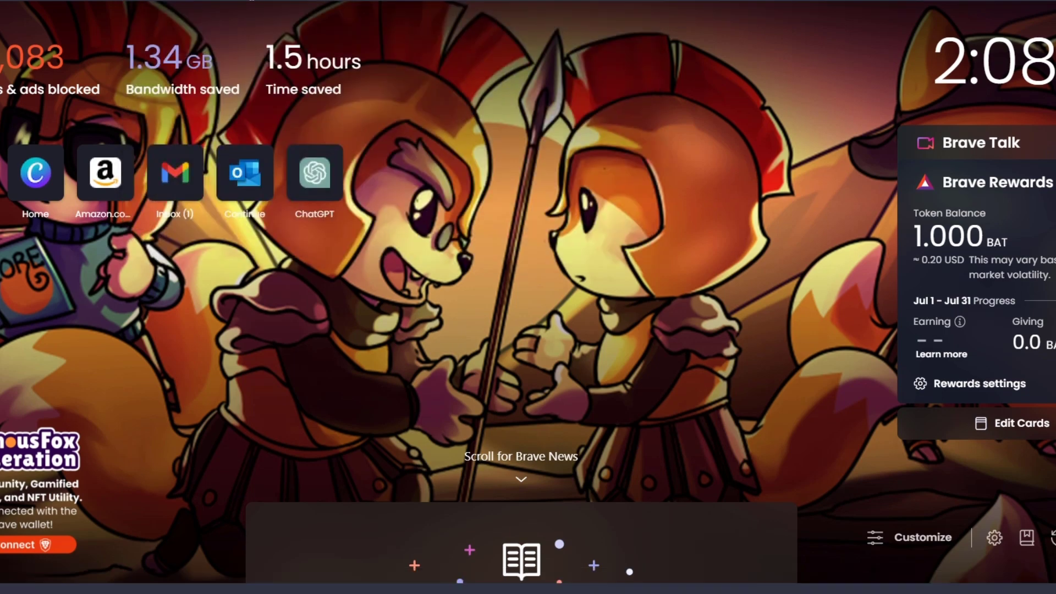
{"action": "key", "text": "Return"}
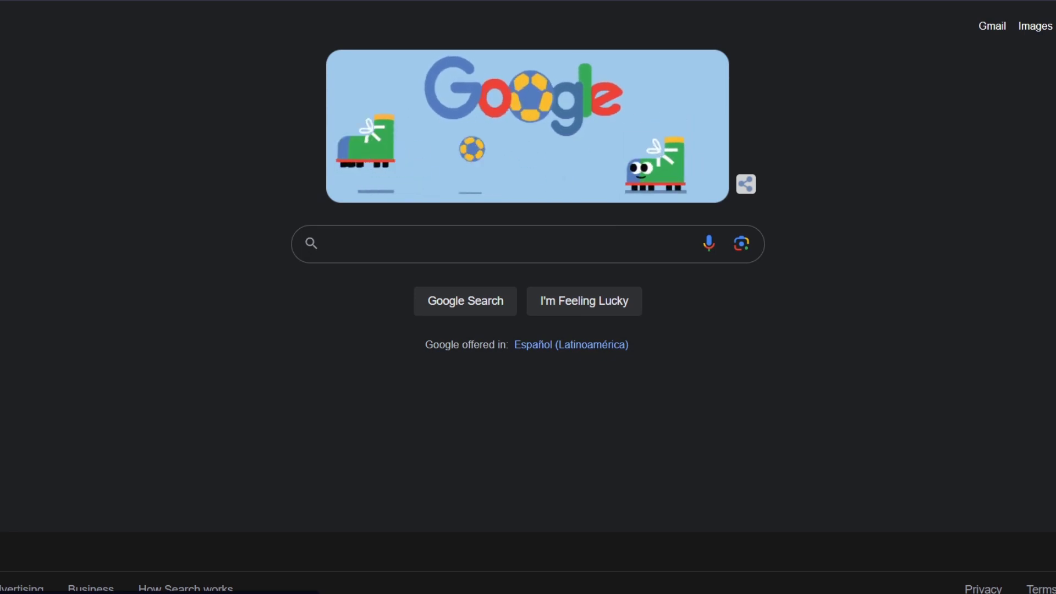
Check the signed-in Google accounts, then start a new Google search.
{"action": "left_click", "coordinate": [1055, 26]}
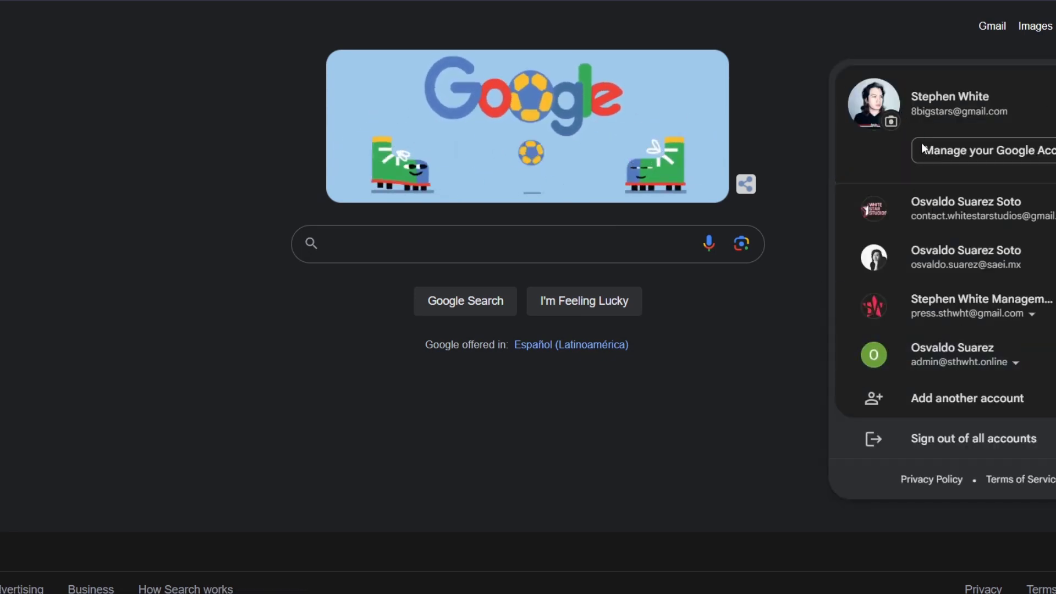
{"action": "left_click", "coordinate": [816, 64]}
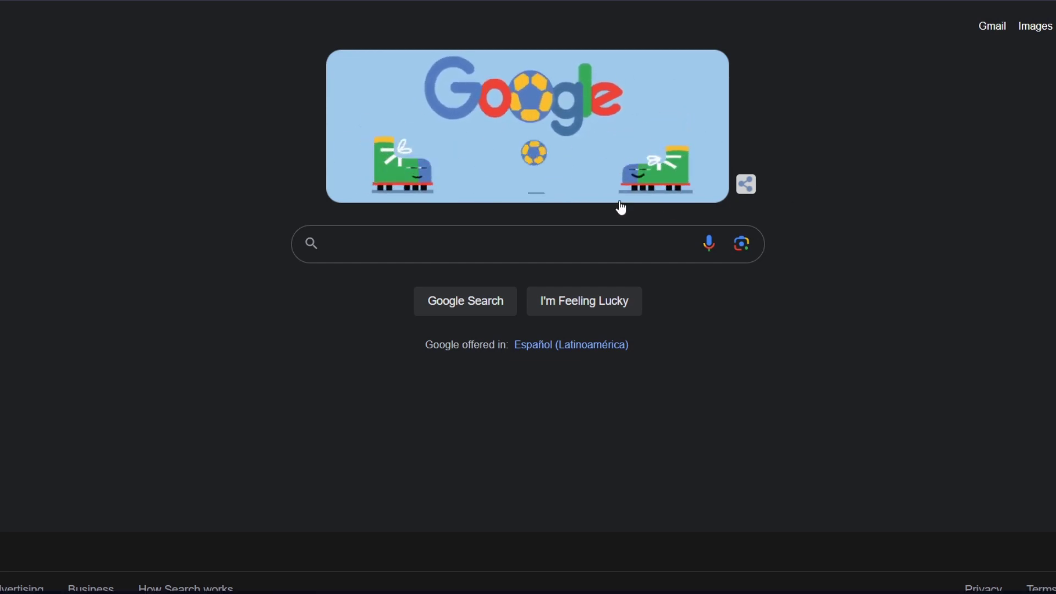
{"action": "left_click", "coordinate": [597, 253]}
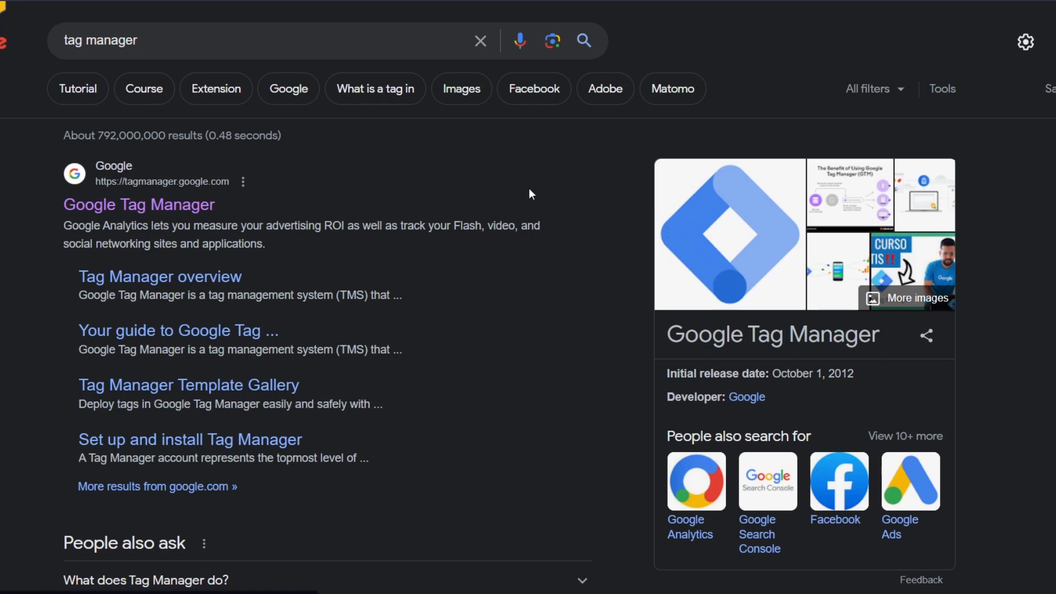
Open Google Tag Manager, start a new account, and name it TheTechXpress.
{"action": "left_click", "coordinate": [190, 173]}
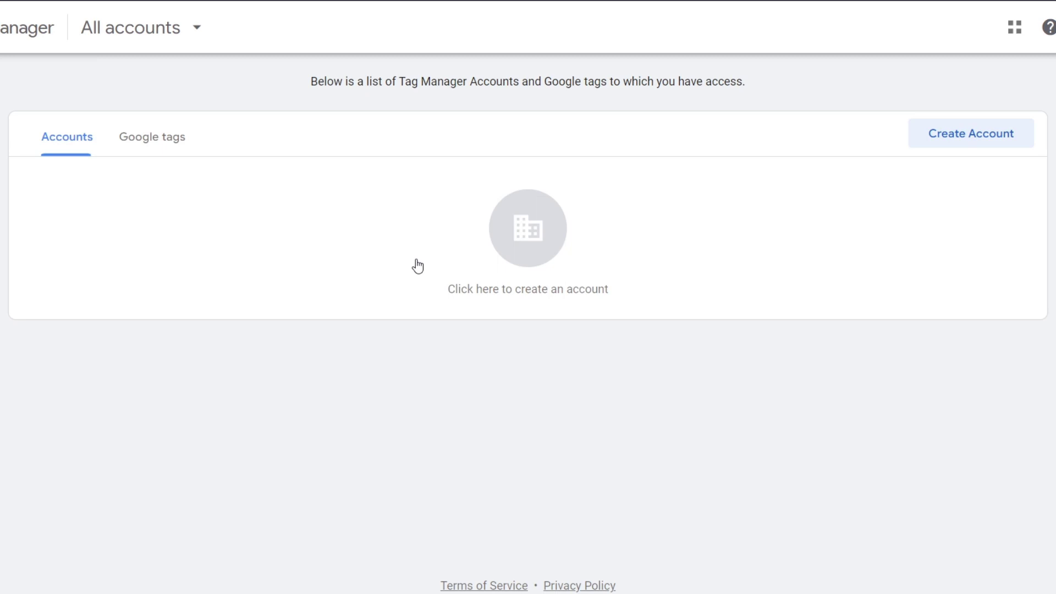
{"action": "left_click", "coordinate": [966, 146]}
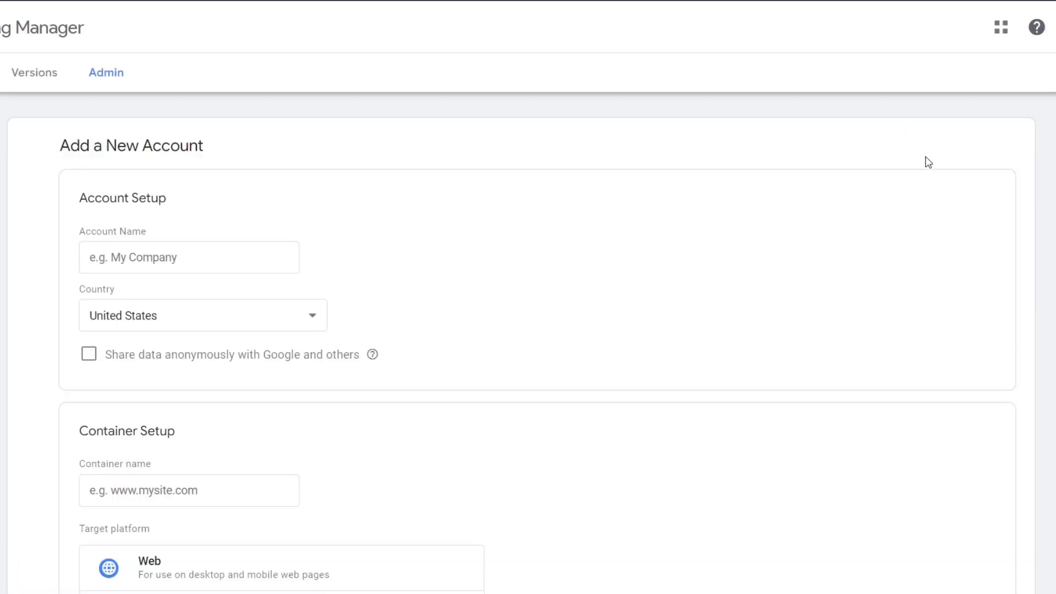
{"action": "left_click", "coordinate": [183, 262]}
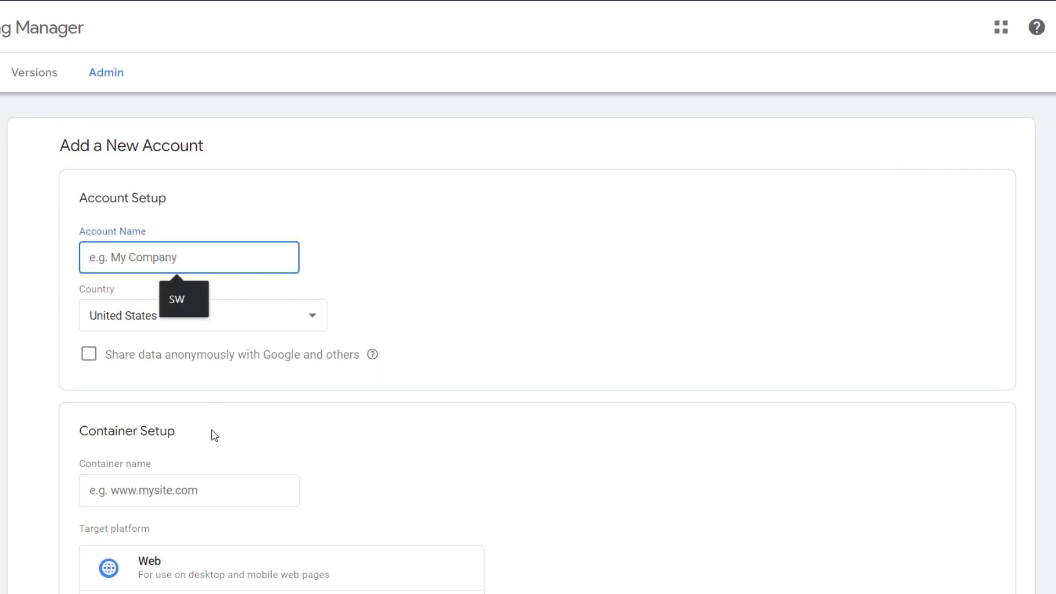
{"action": "scroll", "coordinate": [202, 464], "scroll_direction": "down", "scroll_amount": 4}
{"action": "scroll", "coordinate": [226, 284], "scroll_direction": "down", "scroll_amount": 1}
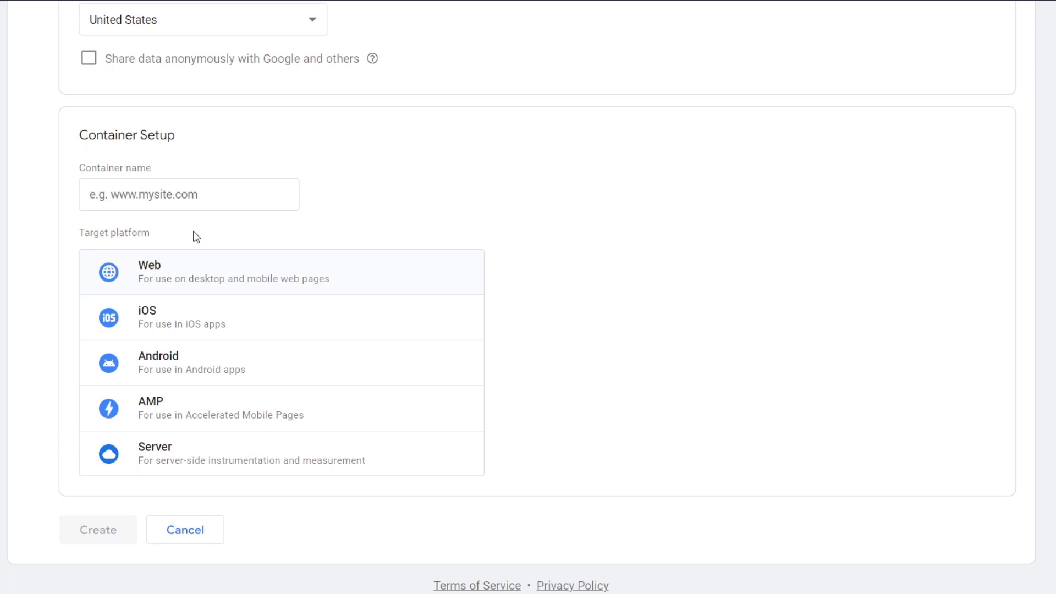
{"action": "scroll", "coordinate": [242, 560], "scroll_direction": "up", "scroll_amount": 5}
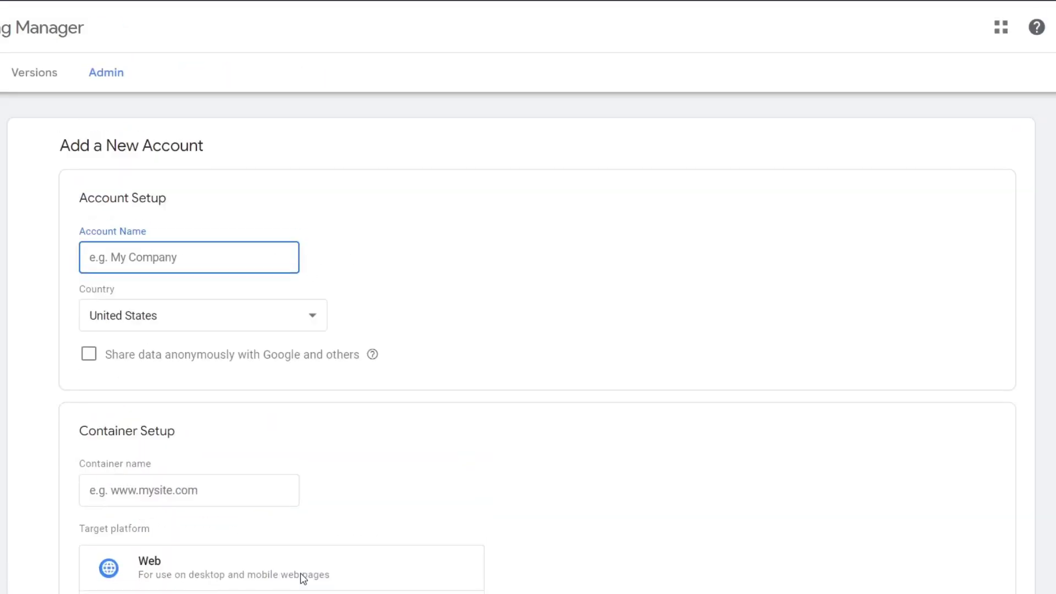
{"action": "left_click", "coordinate": [187, 266]}
{"action": "type", "text": "The"}
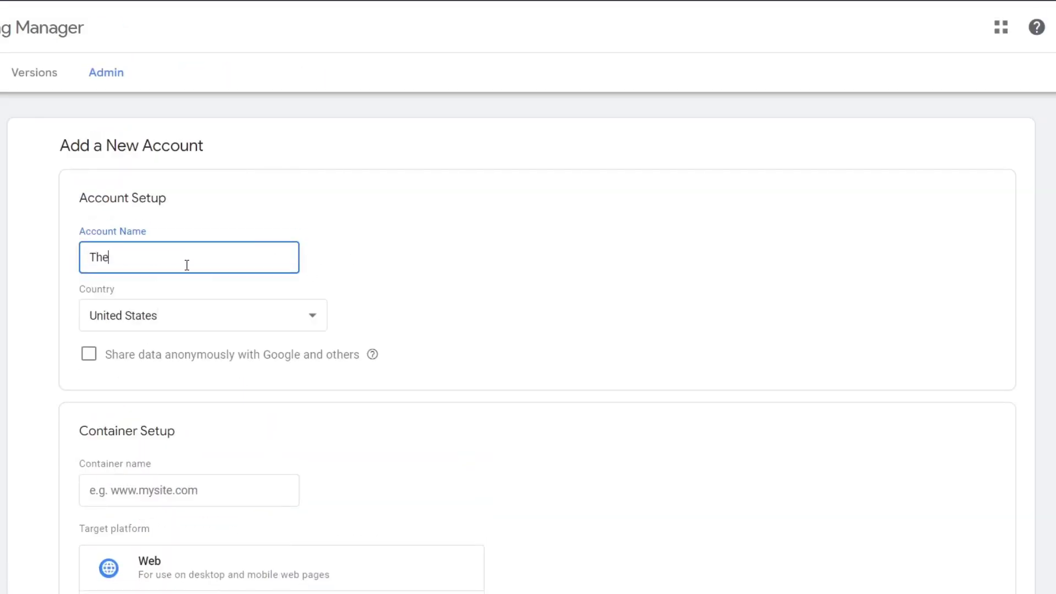
{"action": "type", "text": "TechXpress"}
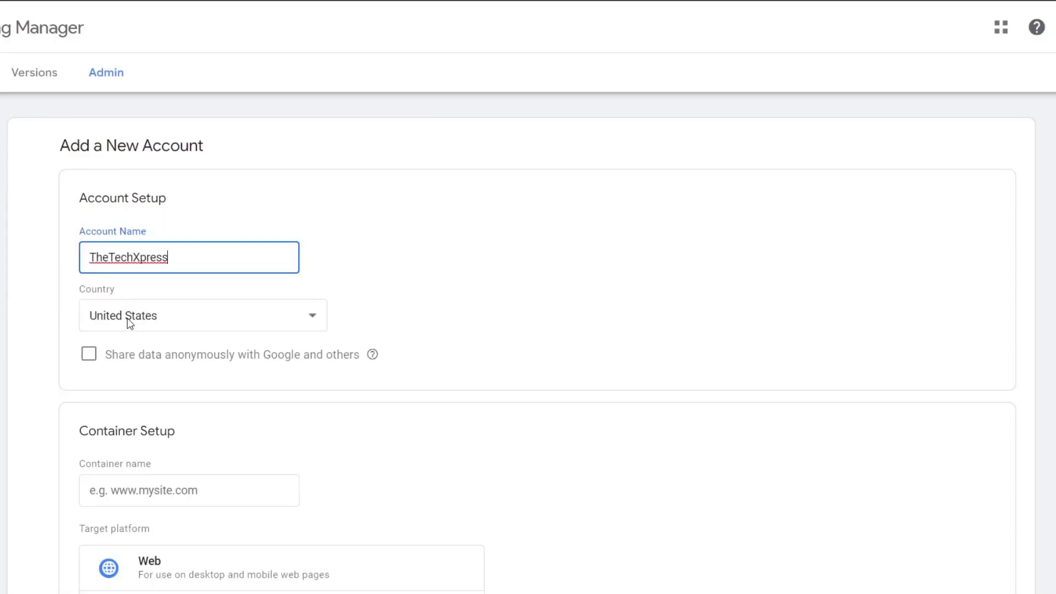
Set the account's country to Mexico and move on to the container name.
{"action": "left_click", "coordinate": [127, 319]}
{"action": "scroll", "coordinate": [224, 218], "scroll_direction": "up", "scroll_amount": 10}
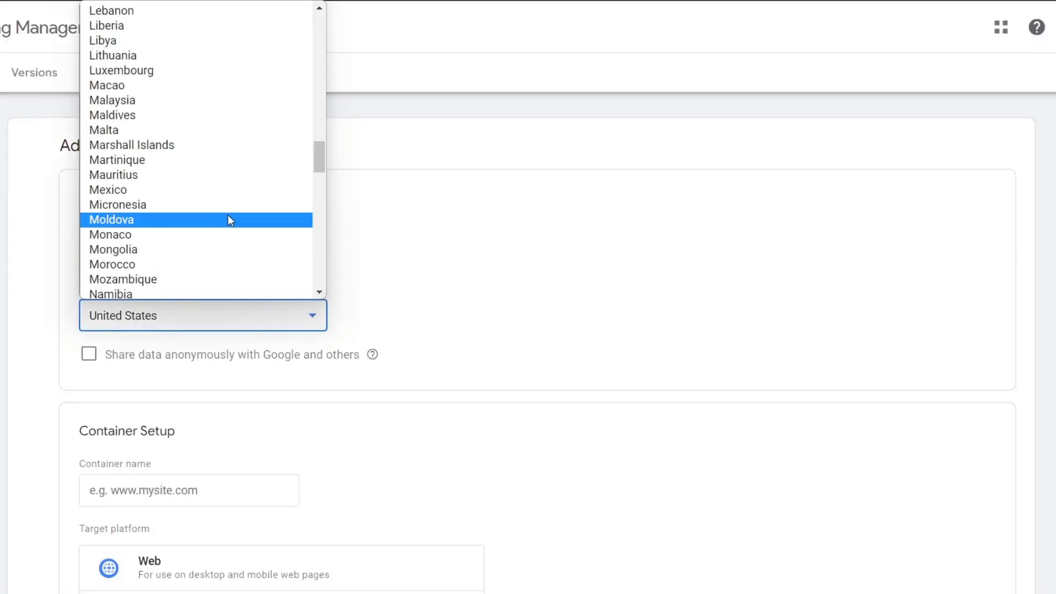
{"action": "scroll", "coordinate": [229, 219], "scroll_direction": "up", "scroll_amount": 5}
{"action": "scroll", "coordinate": [229, 219], "scroll_direction": "down", "scroll_amount": 5}
{"action": "left_click", "coordinate": [214, 192]}
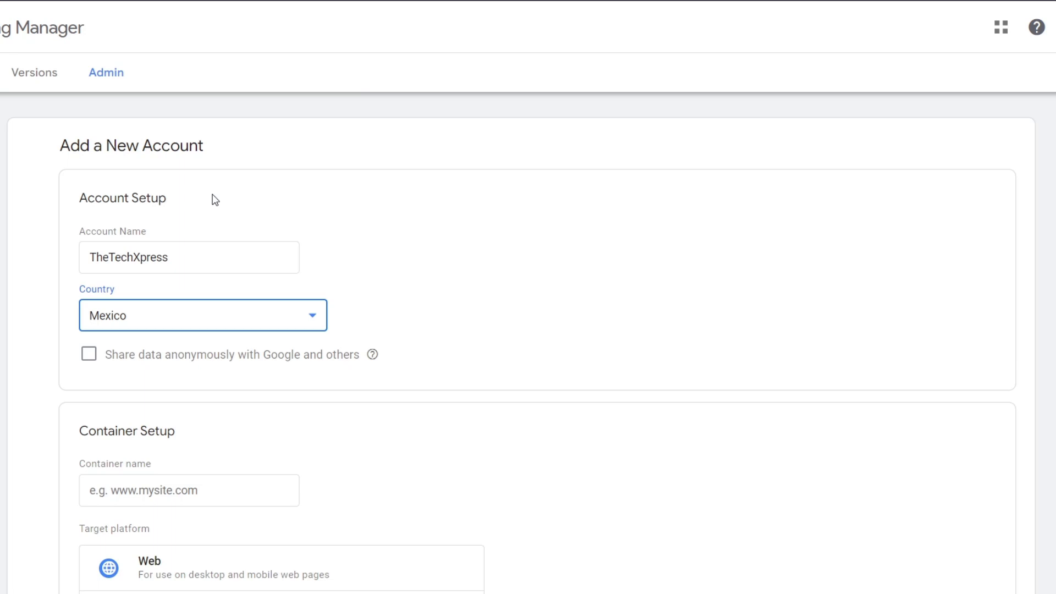
{"action": "scroll", "coordinate": [375, 353], "scroll_direction": "down", "scroll_amount": 4}
{"action": "left_click", "coordinate": [181, 258]}
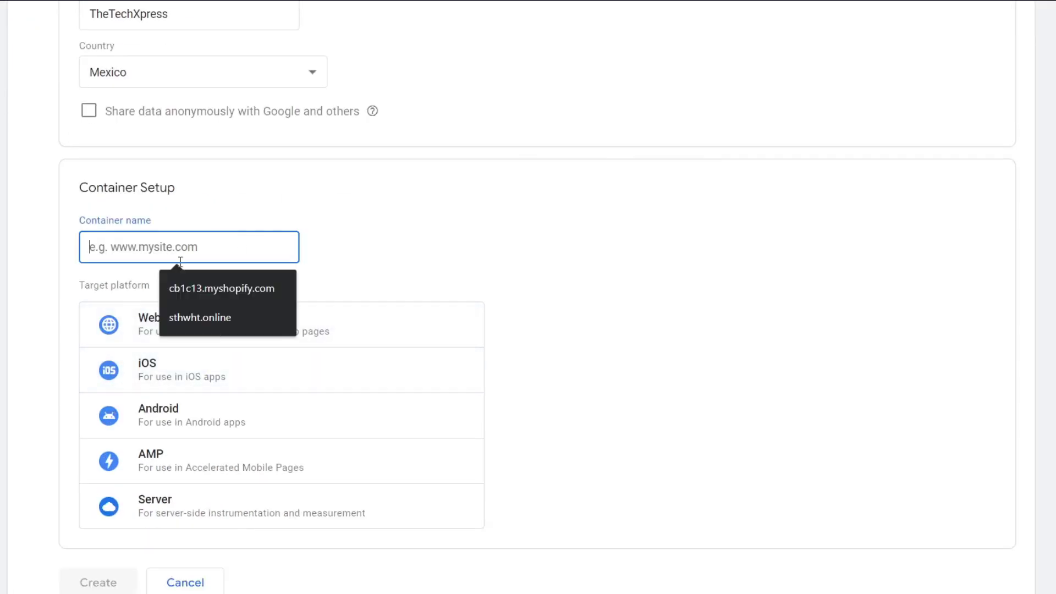
{"action": "left_click", "coordinate": [235, 206]}
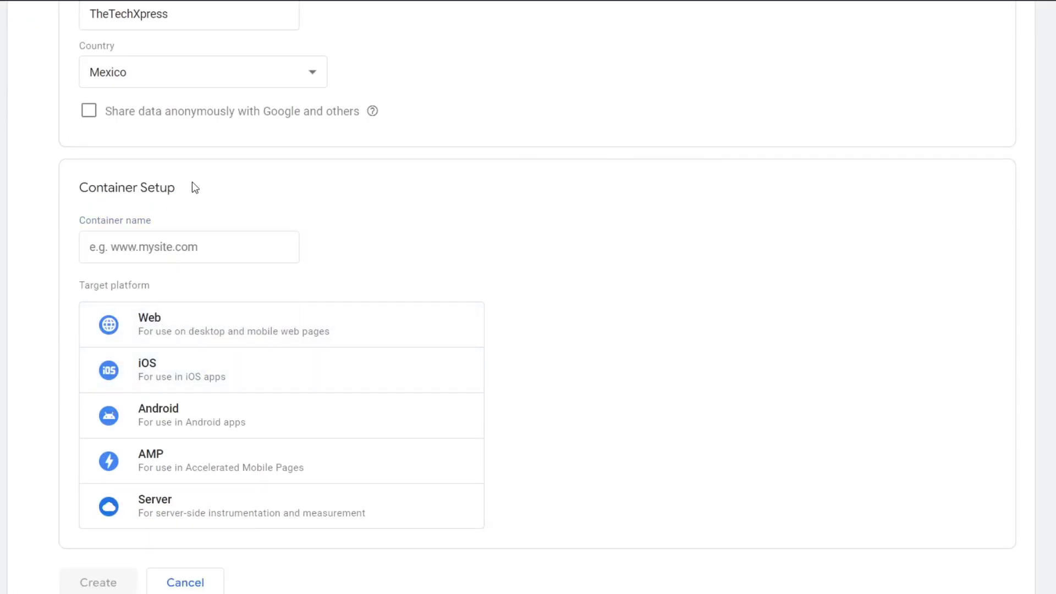
Paste dev-thetechxpress.pantheonsite.io as the container name and choose the Web target platform.
{"action": "left_click", "coordinate": [220, 257]}
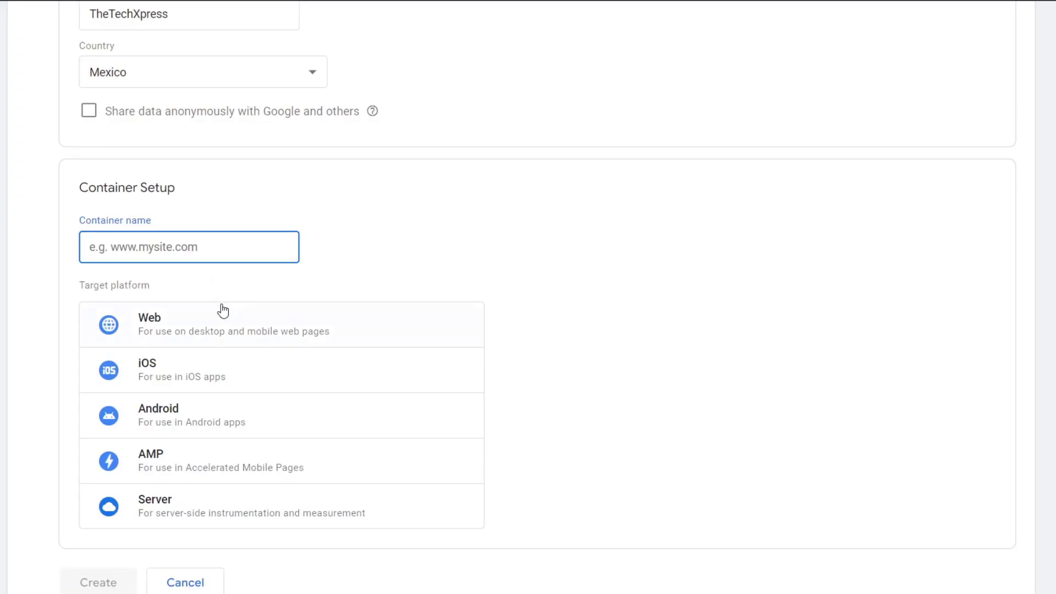
{"action": "left_click", "coordinate": [188, 241]}
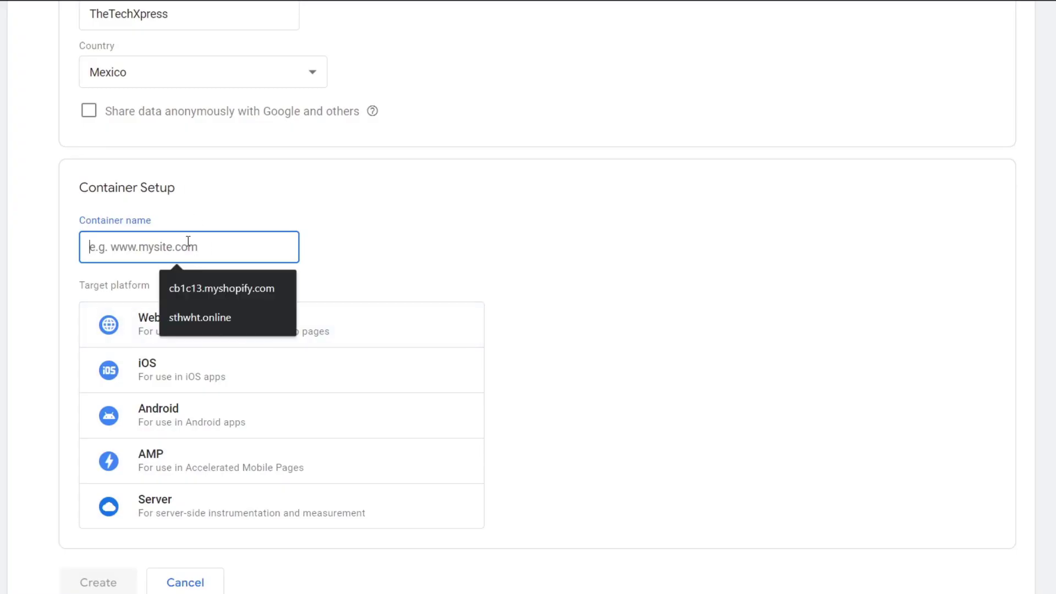
{"action": "type", "text": "dev-thetechxpress.pantheonsite.io"}
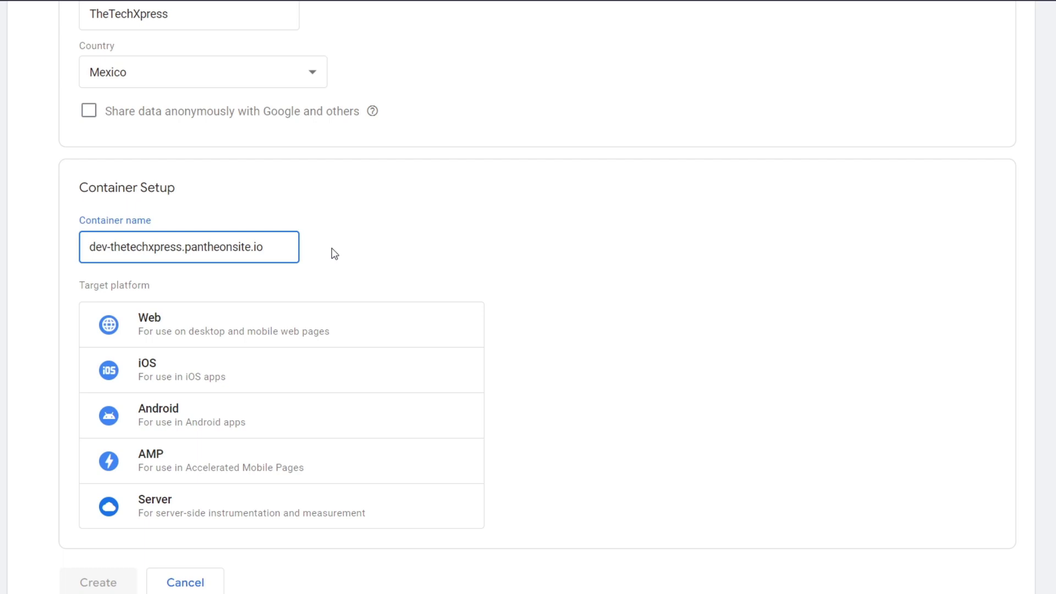
{"action": "scroll", "coordinate": [329, 253], "scroll_direction": "down", "scroll_amount": 1}
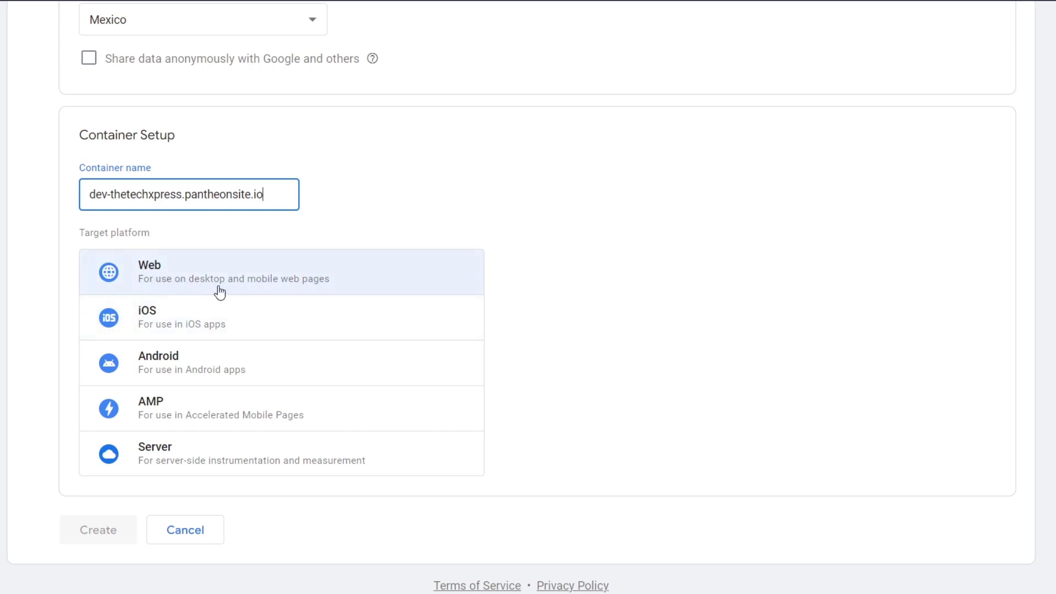
{"action": "left_click", "coordinate": [356, 290]}
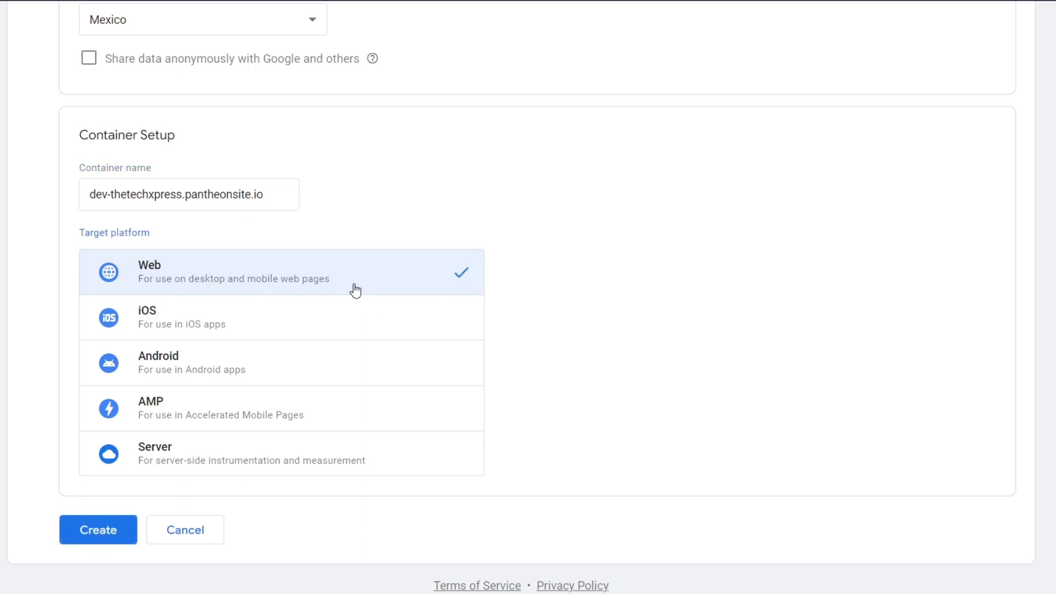
Create the container, accept the GDPR and service terms, and select the head and body snippets.
{"action": "left_click", "coordinate": [107, 532]}
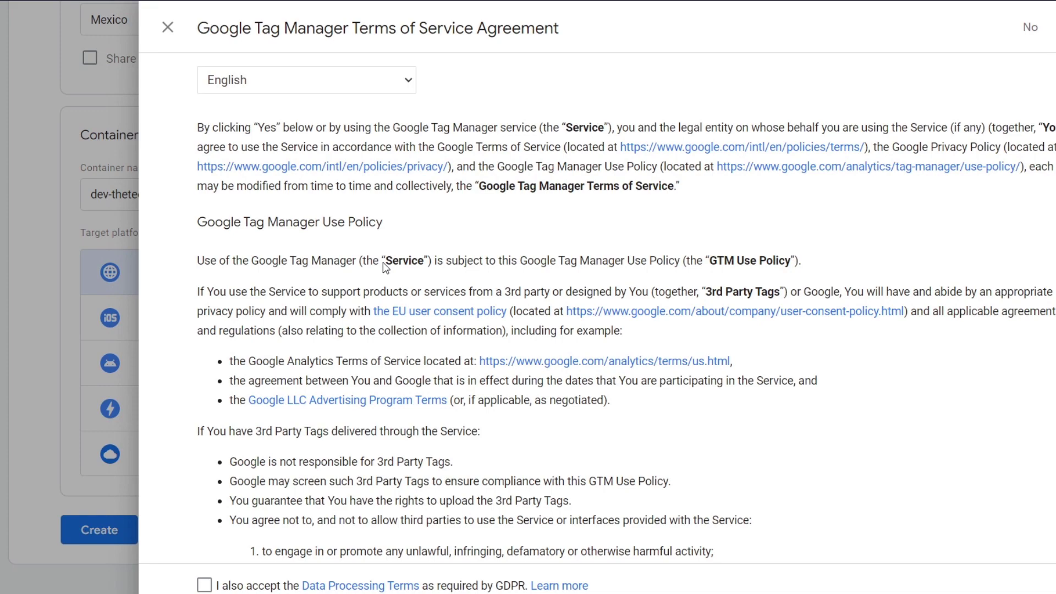
{"action": "scroll", "coordinate": [385, 268], "scroll_direction": "down", "scroll_amount": 5}
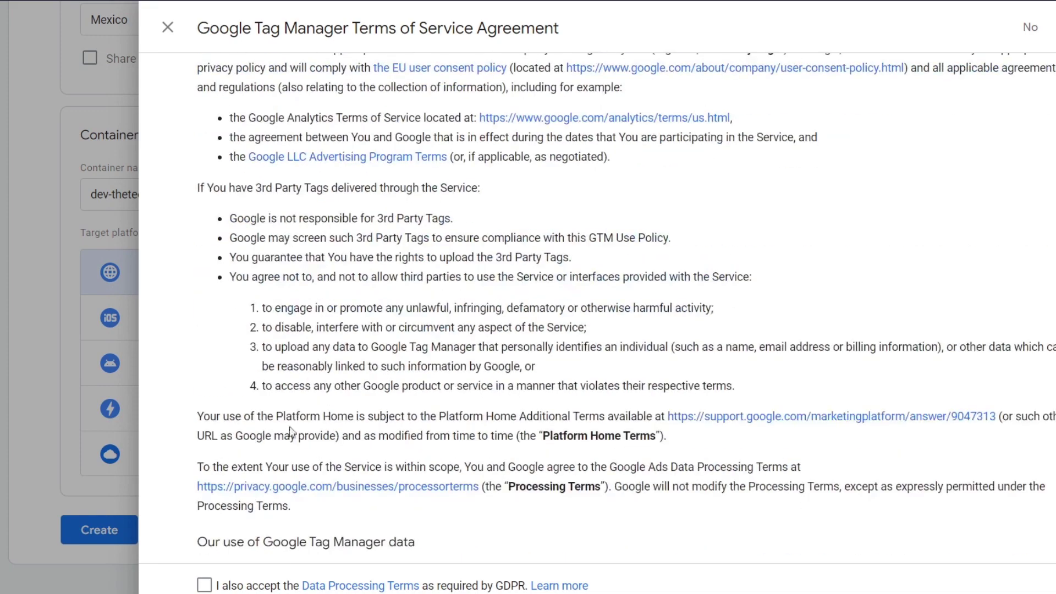
{"action": "left_click", "coordinate": [204, 585]}
{"action": "scroll", "coordinate": [563, 358], "scroll_direction": "down", "scroll_amount": 1}
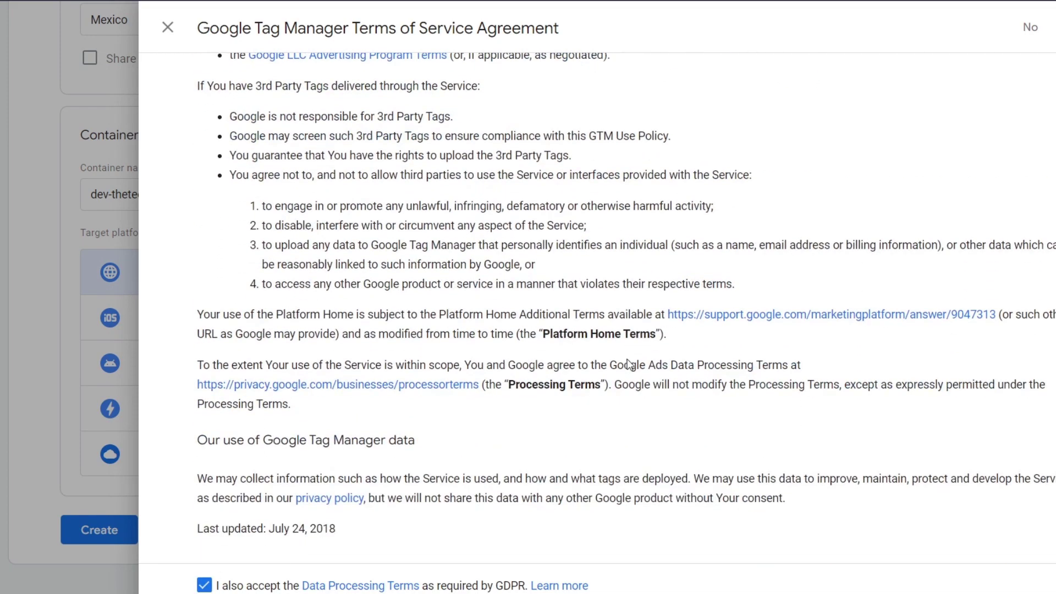
{"action": "left_click", "coordinate": [1052, 27]}
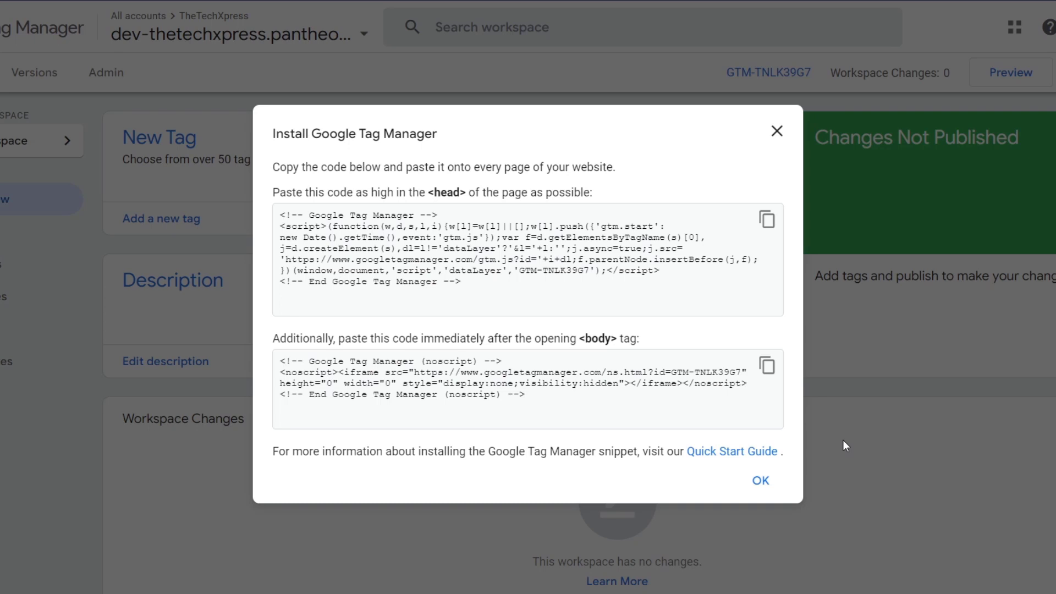
{"action": "left_click_drag", "start_coordinate": [346, 226], "coordinate": [547, 283]}
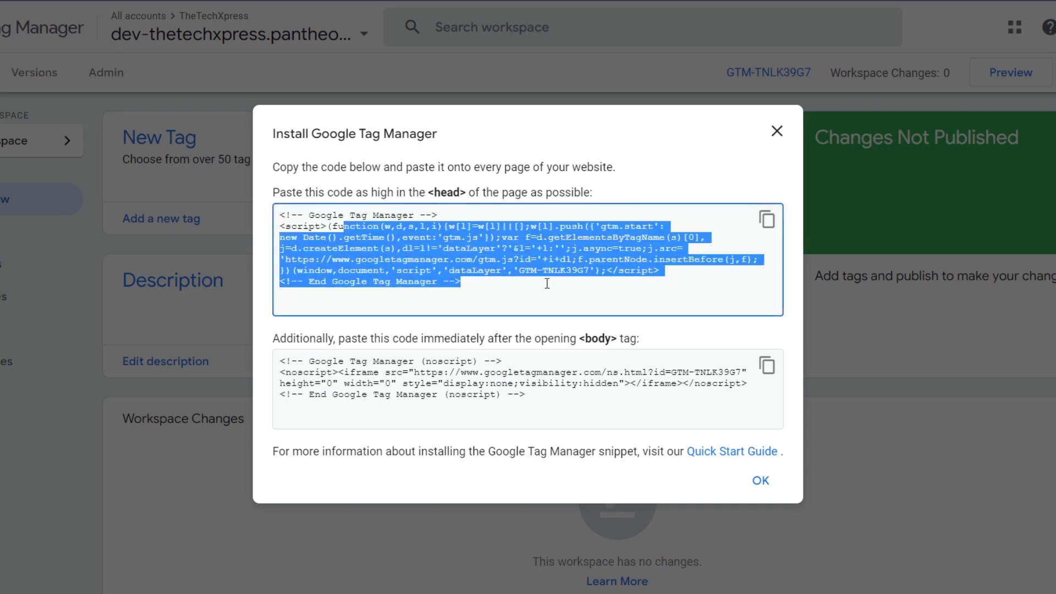
{"action": "left_click_drag", "start_coordinate": [450, 362], "coordinate": [621, 425]}
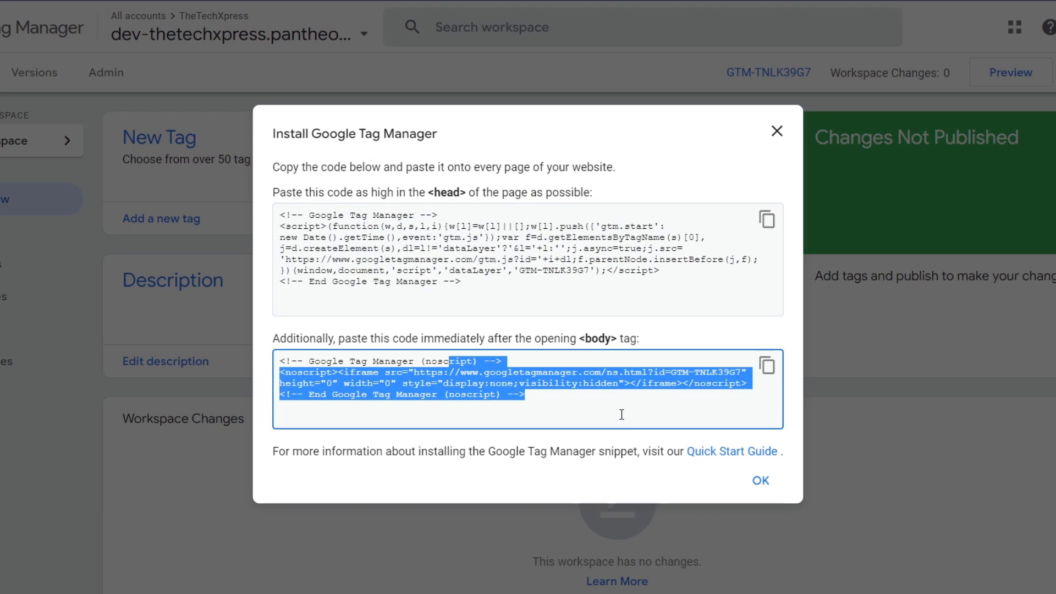
Close the GTM install instructions and bring up the Plugins menu in the WordPress dashboard.
{"action": "left_click", "coordinate": [763, 482]}
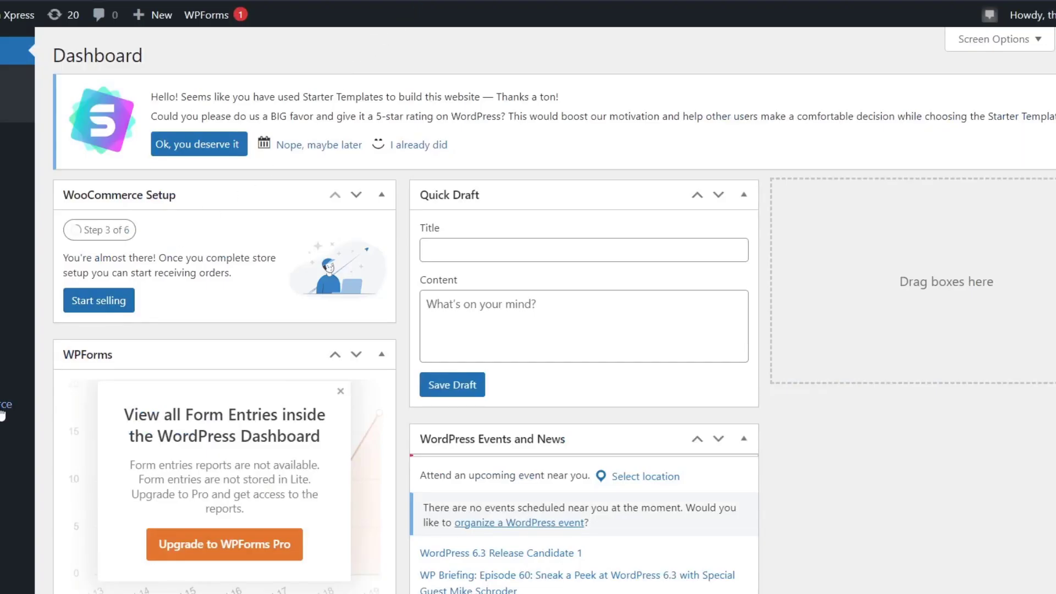
{"action": "scroll", "coordinate": [11, 407], "scroll_direction": "down", "scroll_amount": 8}
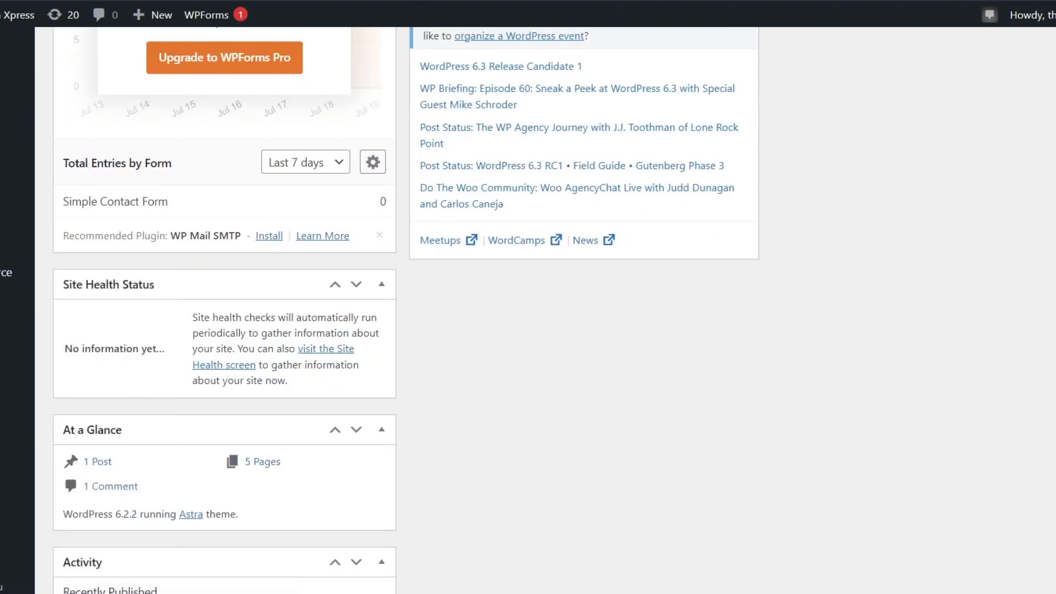
{"action": "mouse_move", "coordinate": [14, 476]}
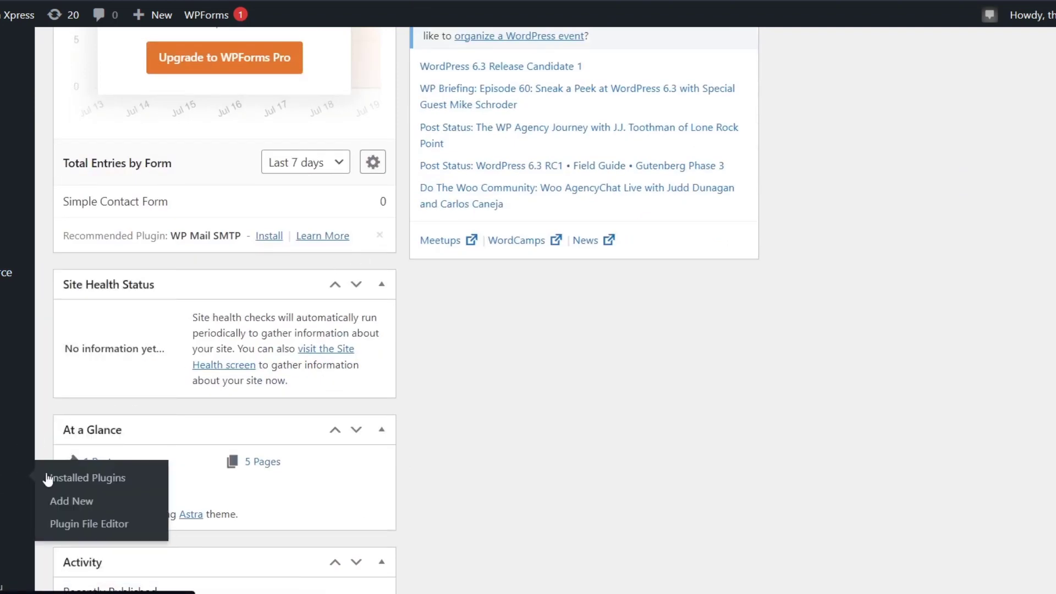
Go to Add New Plugins and search the directory for 'g suite'.
{"action": "left_click", "coordinate": [92, 503]}
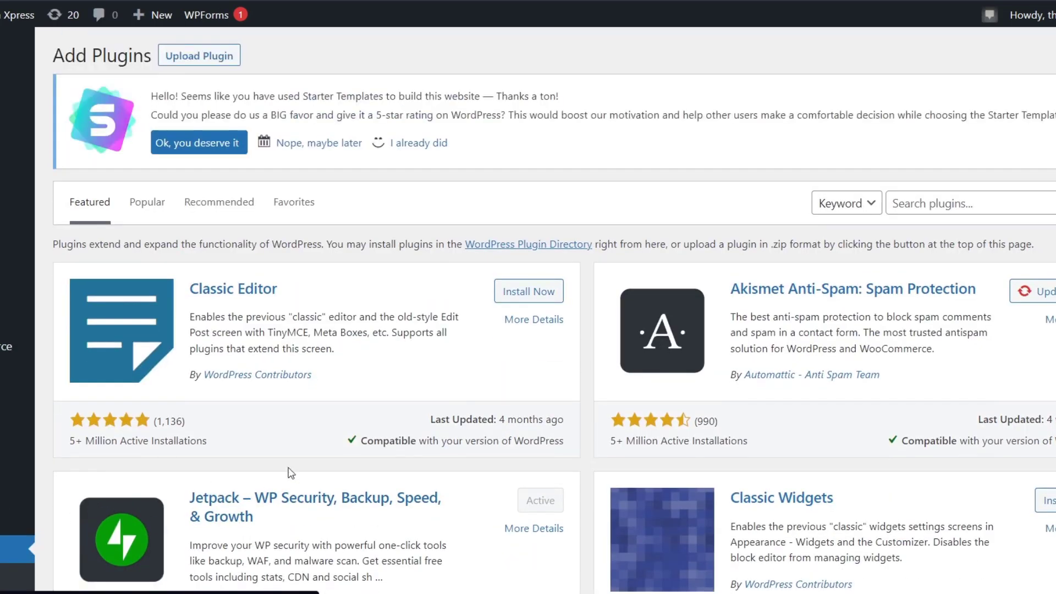
{"action": "left_click", "coordinate": [963, 204]}
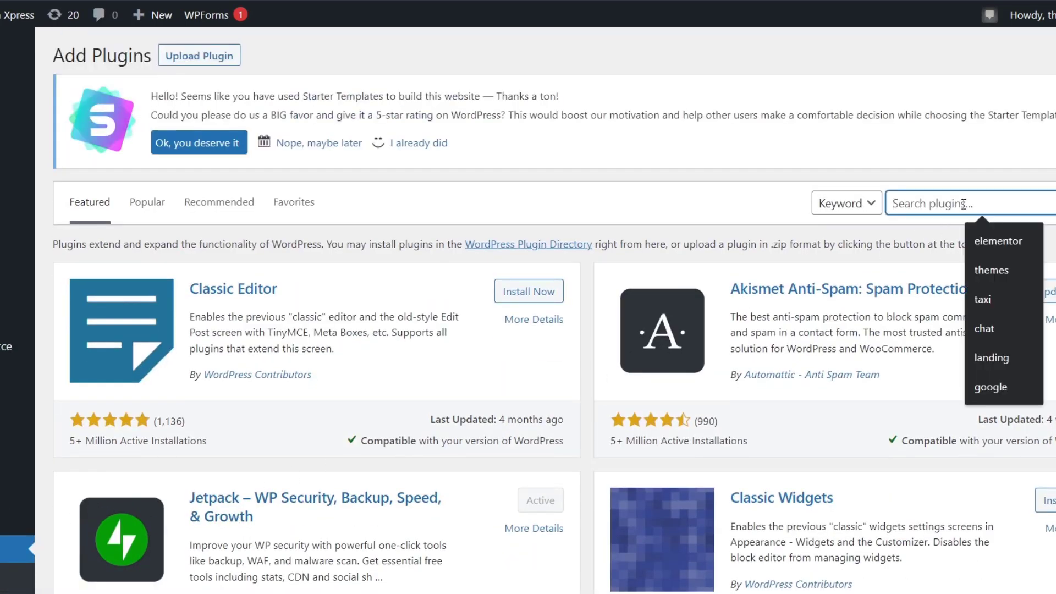
{"action": "type", "text": "g suite"}
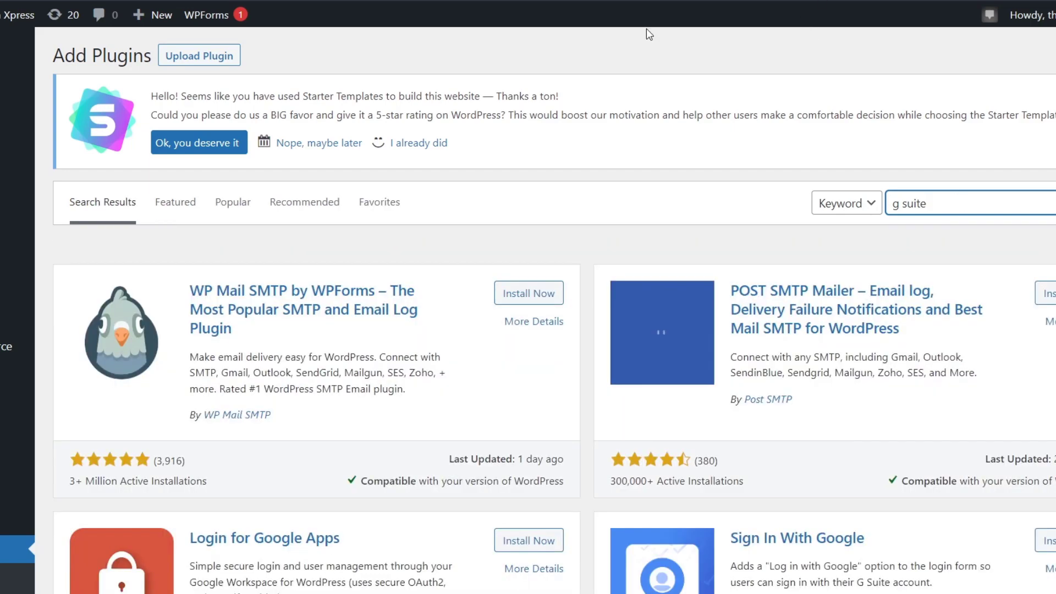
{"action": "scroll", "coordinate": [772, 229], "scroll_direction": "down", "scroll_amount": 9}
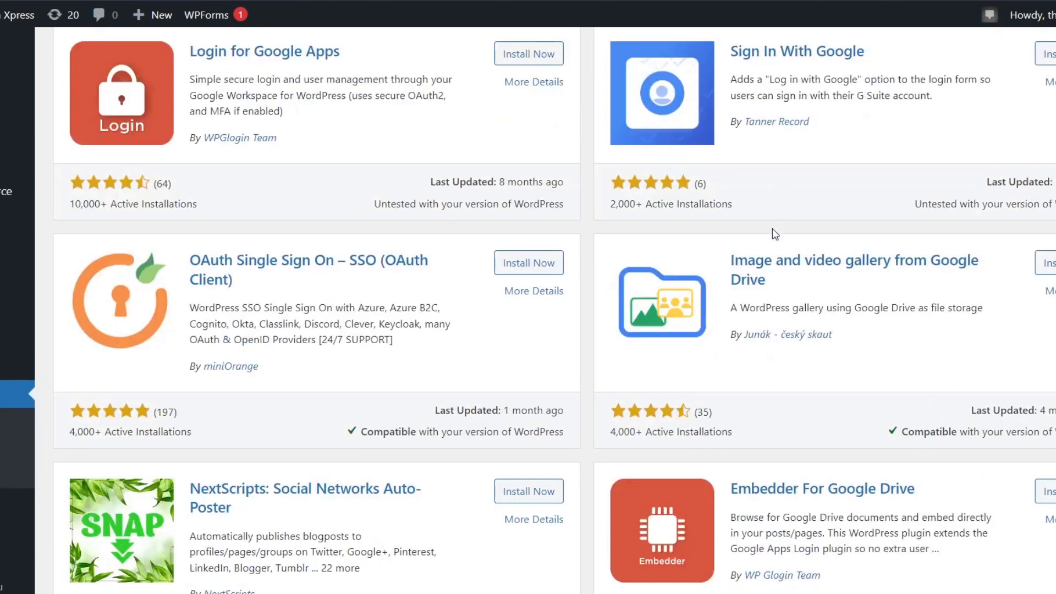
{"action": "scroll", "coordinate": [773, 229], "scroll_direction": "down", "scroll_amount": 8}
{"action": "scroll", "coordinate": [772, 229], "scroll_direction": "up", "scroll_amount": 18}
Change the search to 'google', install Site Kit by Google, and view Installed Plugins.
{"action": "double_click", "coordinate": [991, 209]}
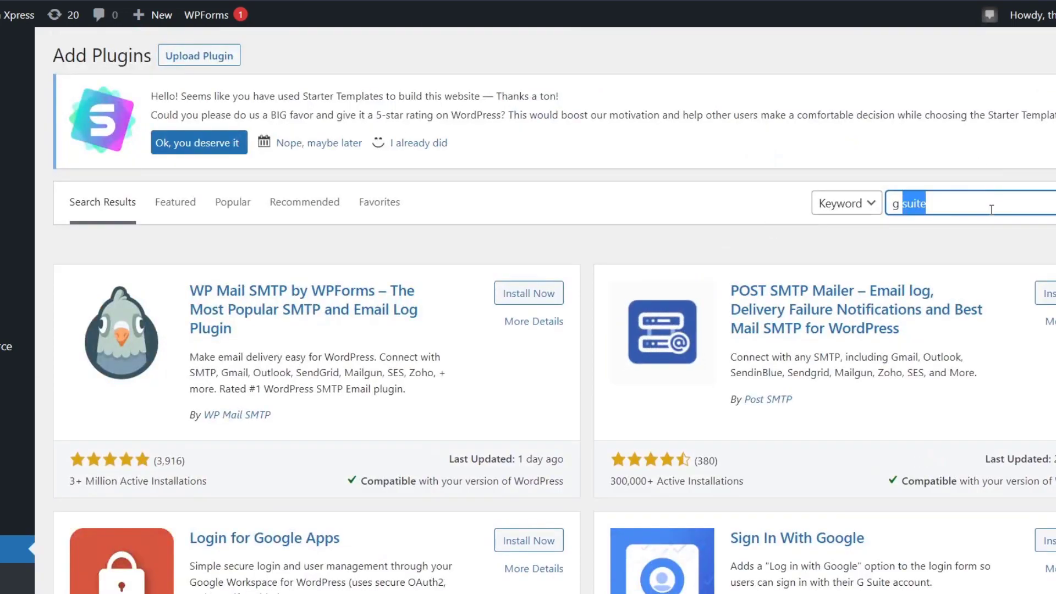
{"action": "key", "text": "BackSpace"}
{"action": "key", "text": "BackSpace"}
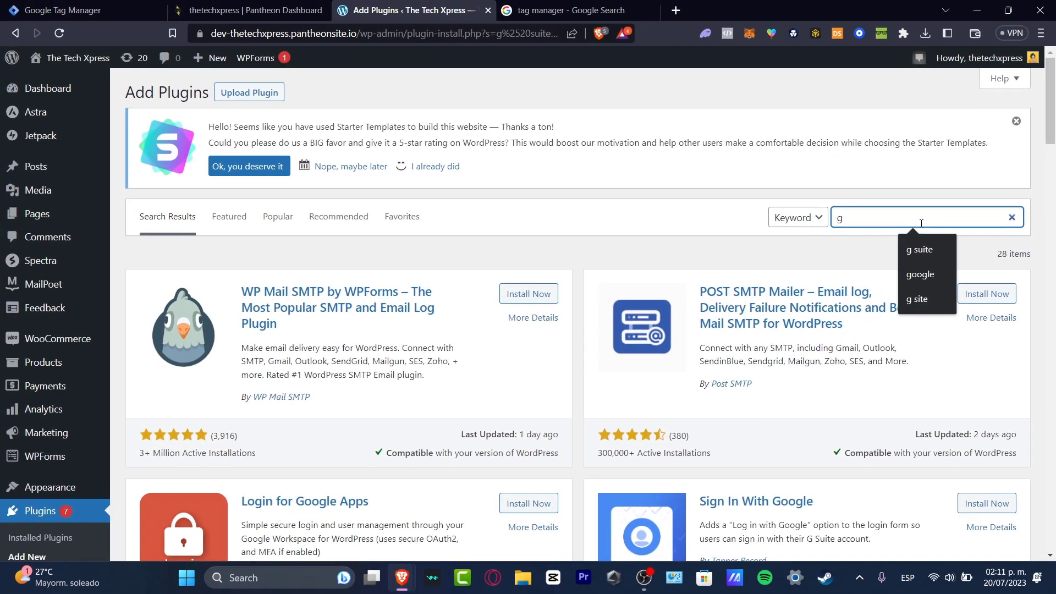
{"action": "type", "text": "oogle"}
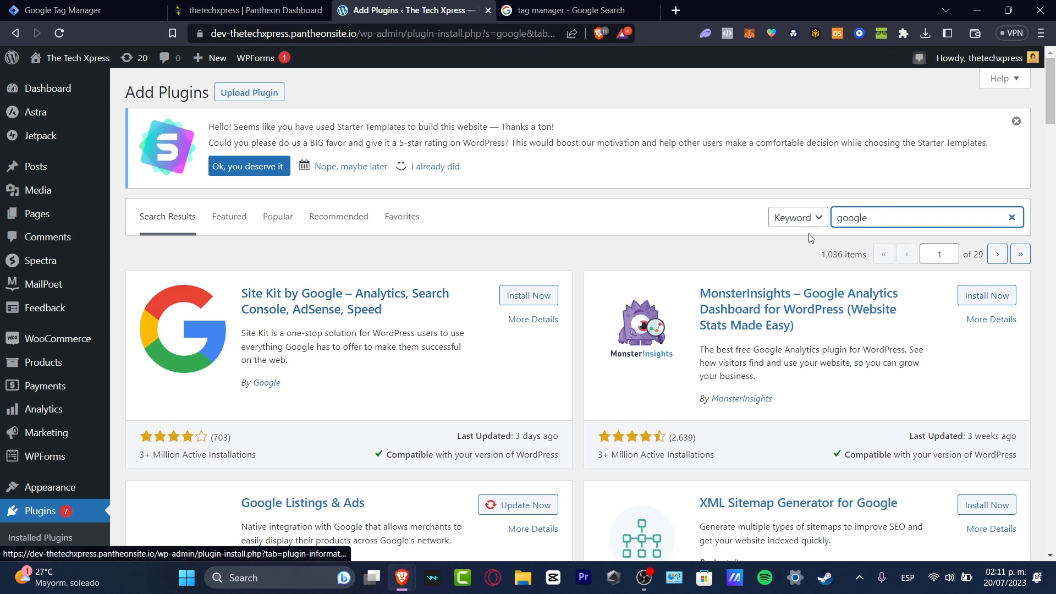
{"action": "left_click", "coordinate": [544, 295]}
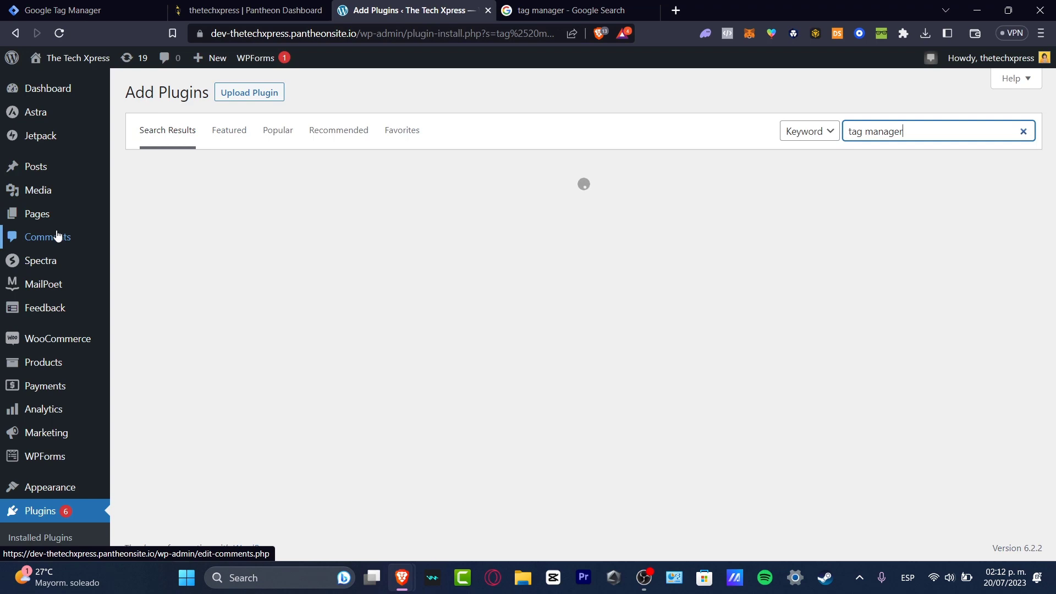
{"action": "left_click", "coordinate": [54, 527]}
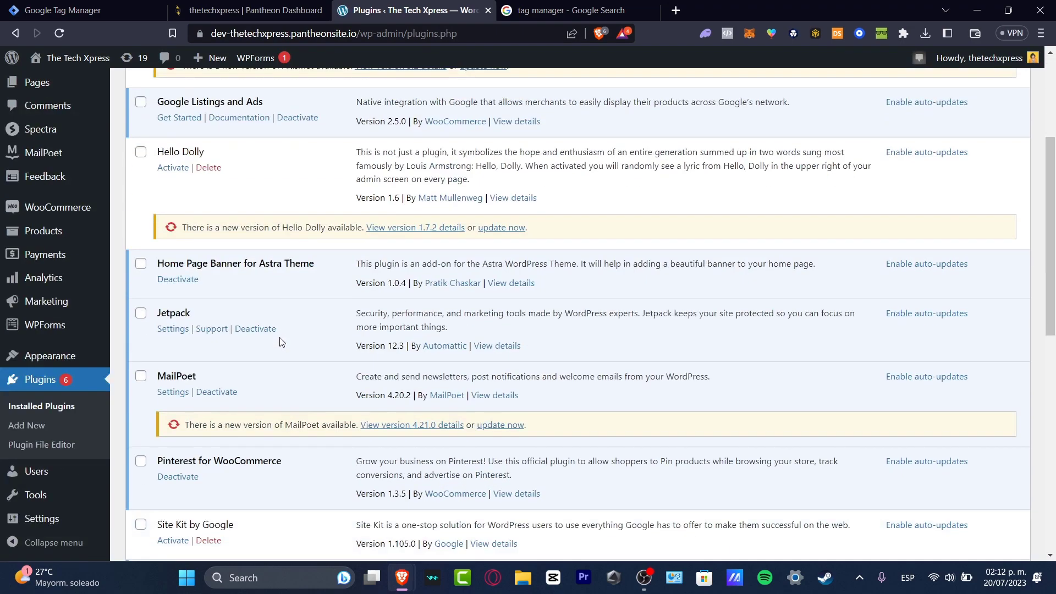
Activate Site Kit by Google in Installed Plugins and go to its setup page.
{"action": "scroll", "coordinate": [282, 342], "scroll_direction": "down", "scroll_amount": 10}
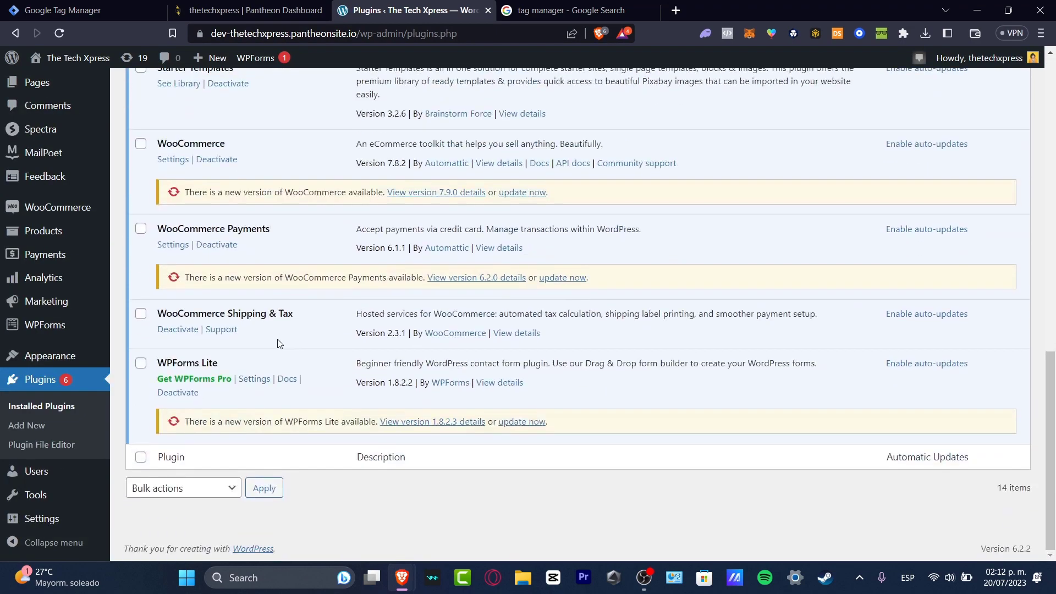
{"action": "scroll", "coordinate": [280, 343], "scroll_direction": "up", "scroll_amount": 12}
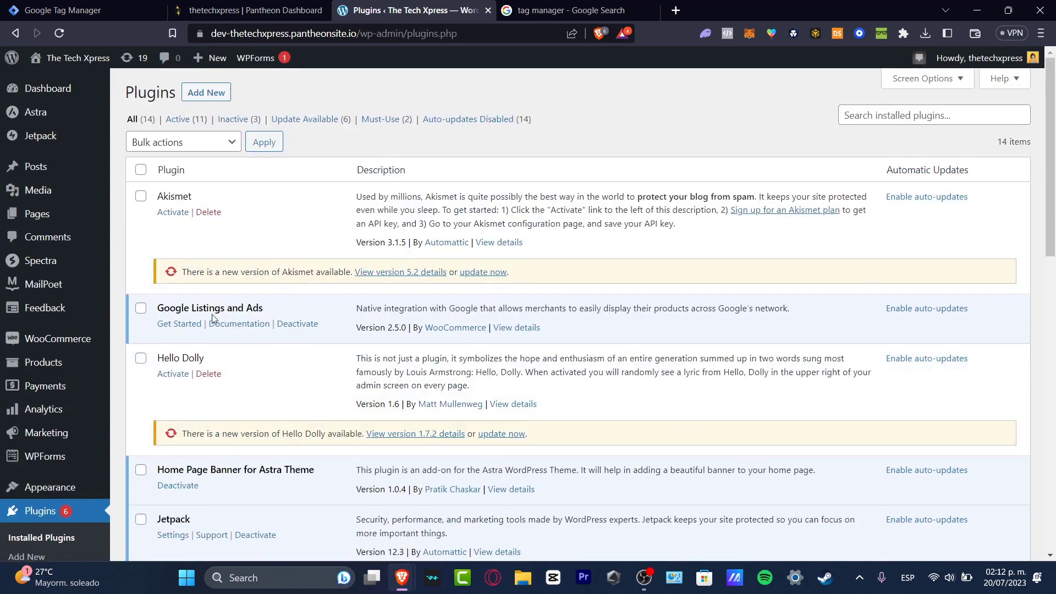
{"action": "scroll", "coordinate": [272, 413], "scroll_direction": "down", "scroll_amount": 8}
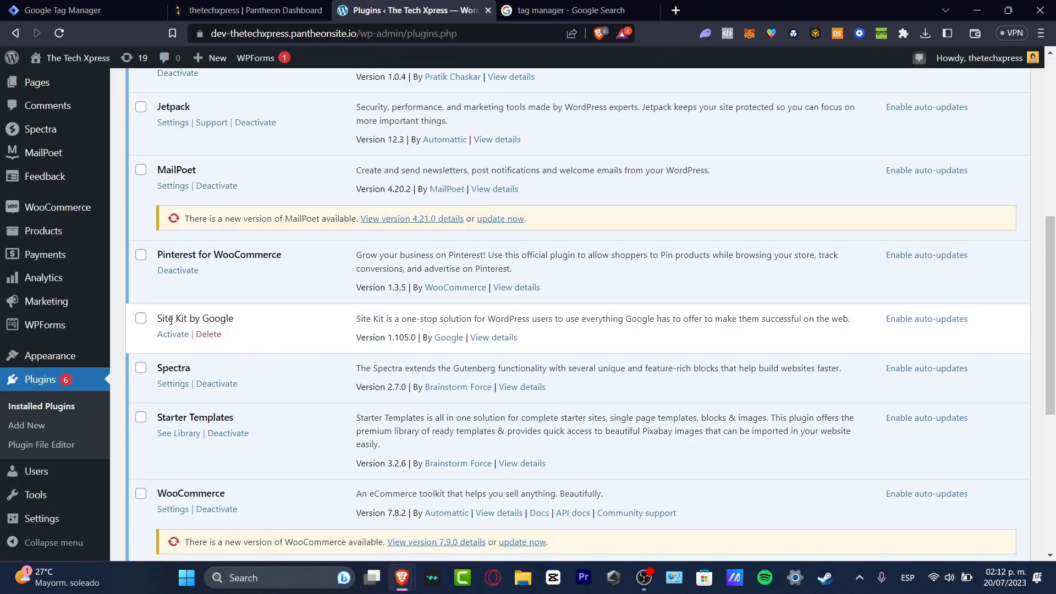
{"action": "left_click", "coordinate": [173, 334]}
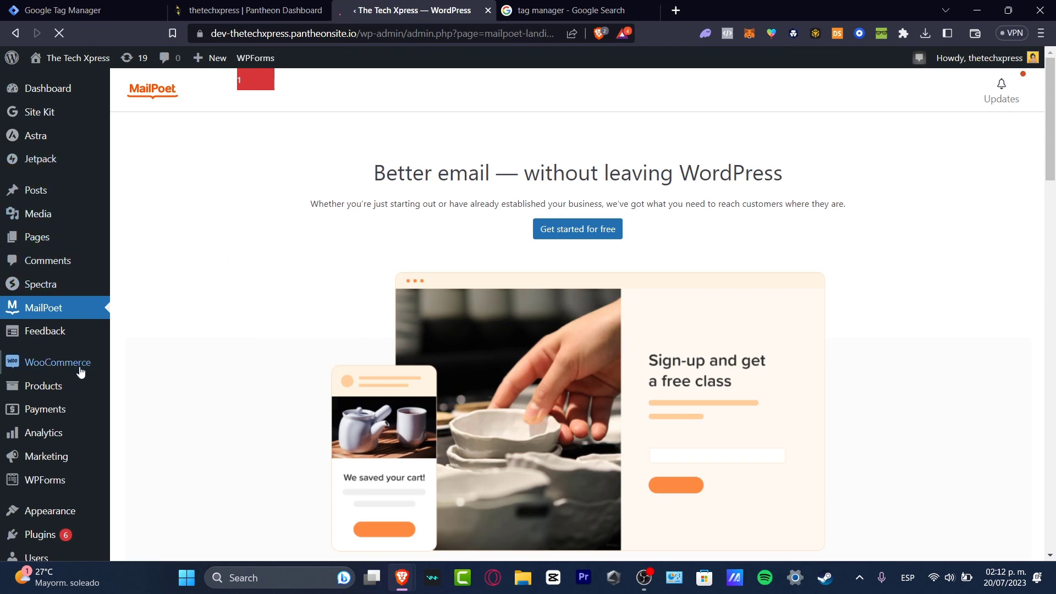
{"action": "mouse_move", "coordinate": [77, 395]}
{"action": "scroll", "coordinate": [77, 409], "scroll_direction": "down", "scroll_amount": 3}
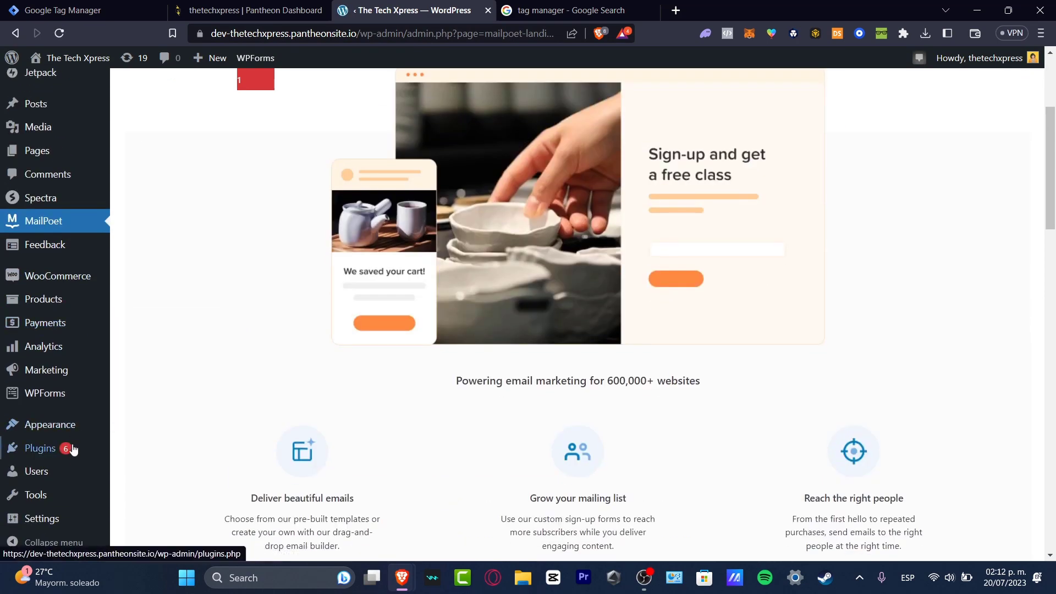
{"action": "scroll", "coordinate": [63, 449], "scroll_direction": "up", "scroll_amount": 3}
{"action": "left_click", "coordinate": [39, 112]}
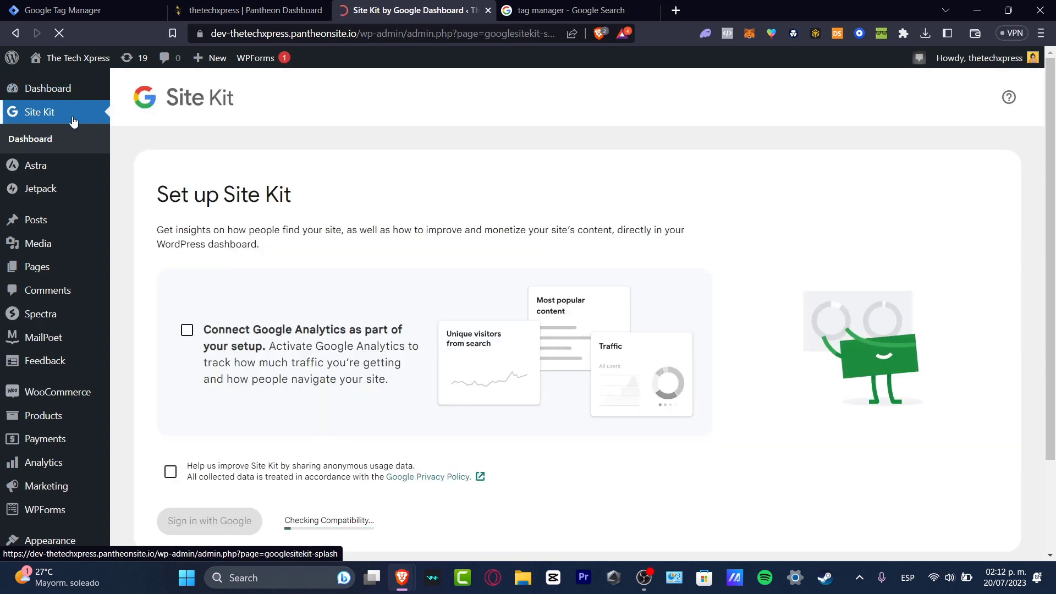
Include Google Analytics, sign in with Google, verify site ownership, and set up Search Console.
{"action": "left_click_drag", "start_coordinate": [156, 194], "coordinate": [330, 214]}
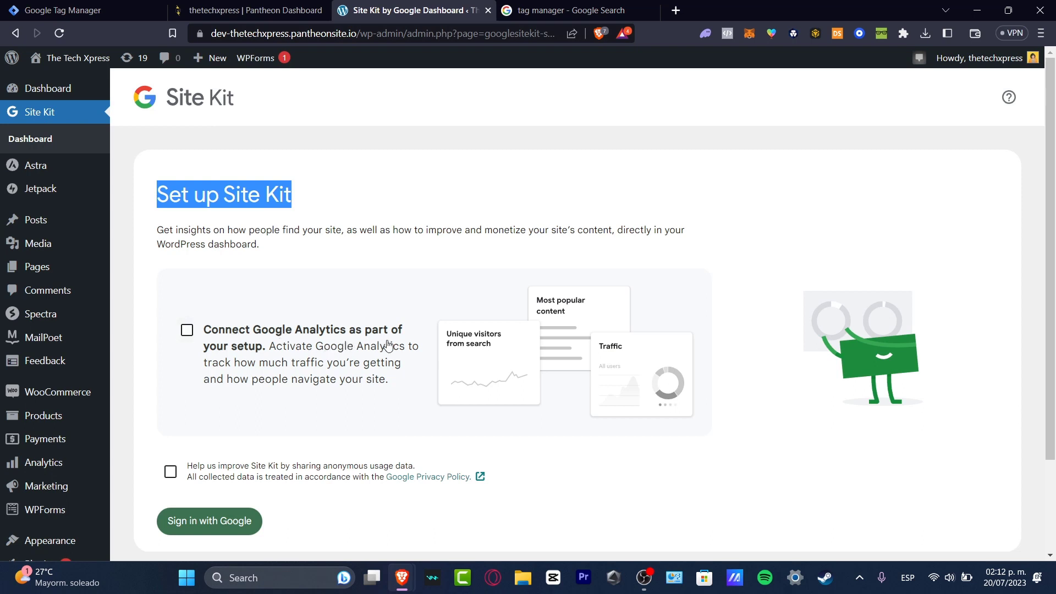
{"action": "left_click", "coordinate": [191, 337]}
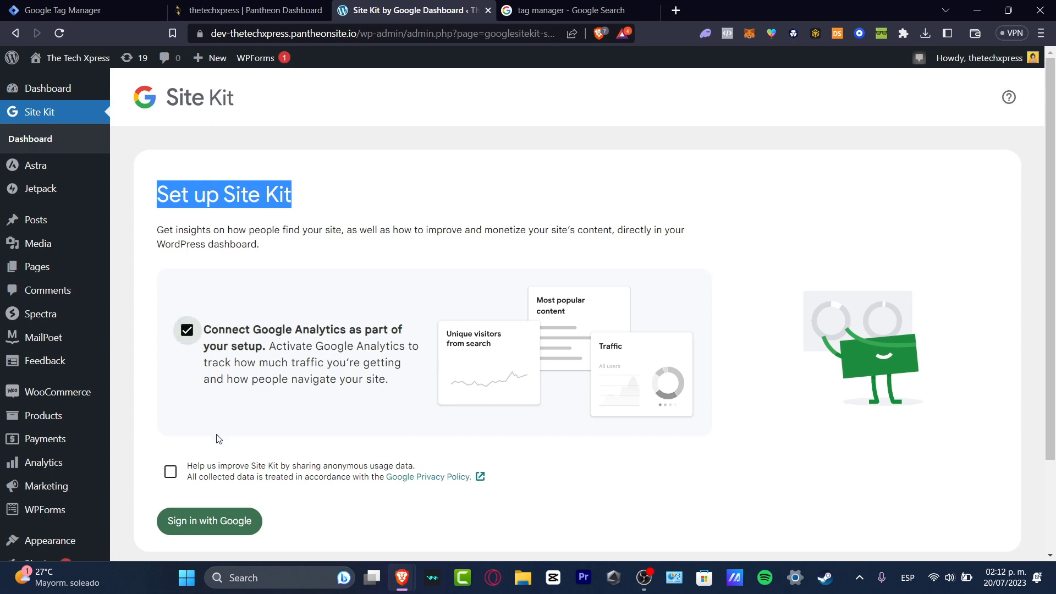
{"action": "left_click", "coordinate": [257, 536]}
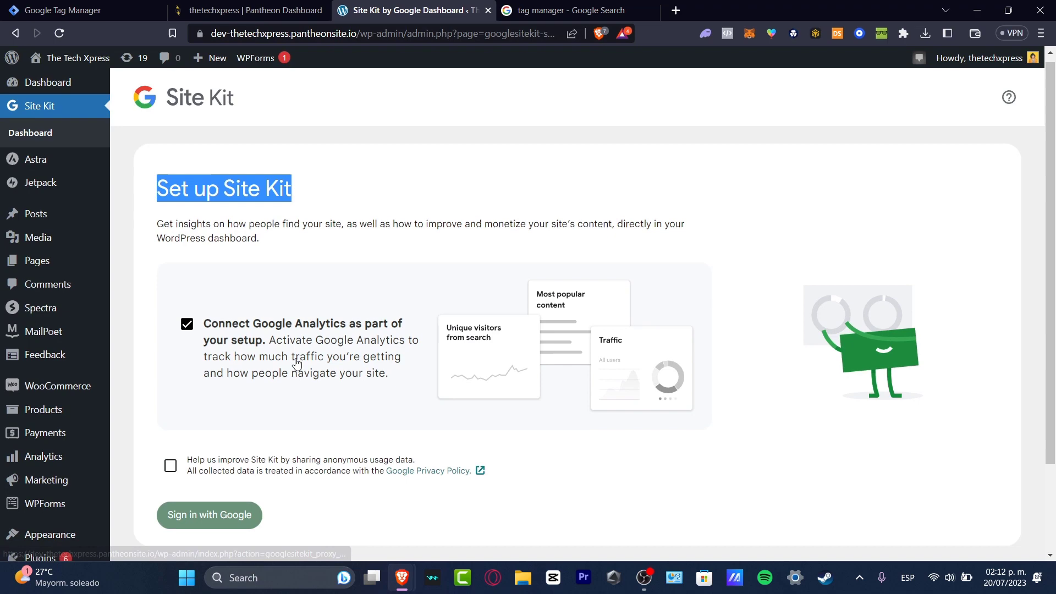
{"action": "scroll", "coordinate": [294, 361], "scroll_direction": "down", "scroll_amount": 3}
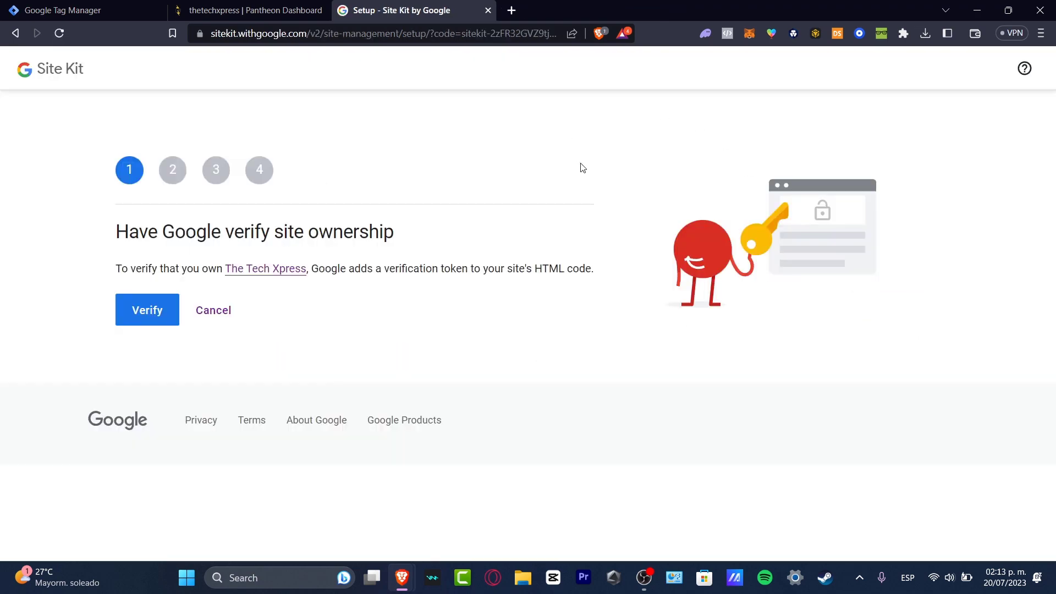
{"action": "left_click", "coordinate": [146, 316]}
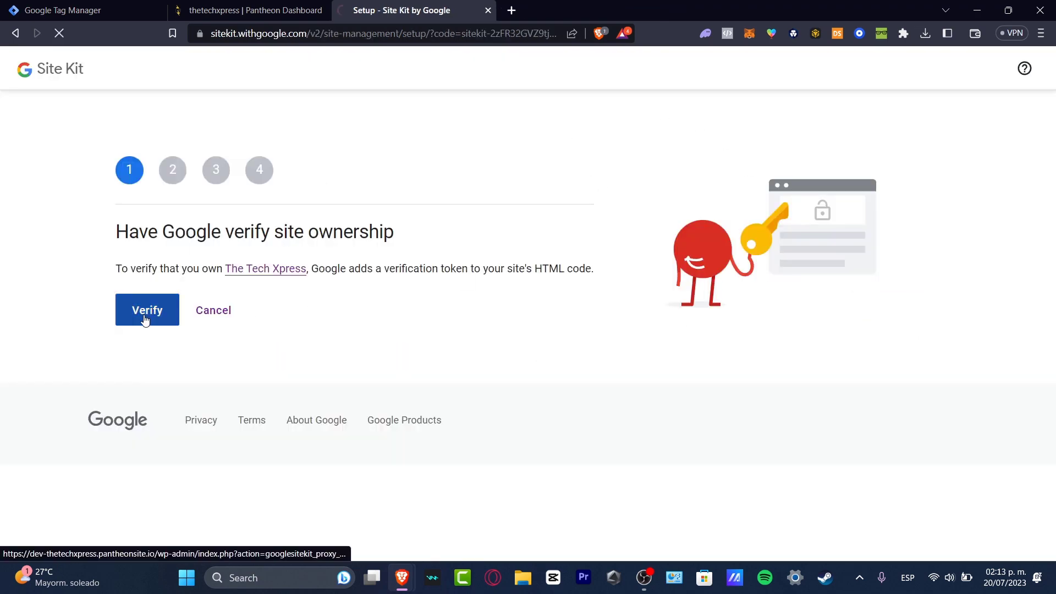
{"action": "left_click", "coordinate": [157, 328]}
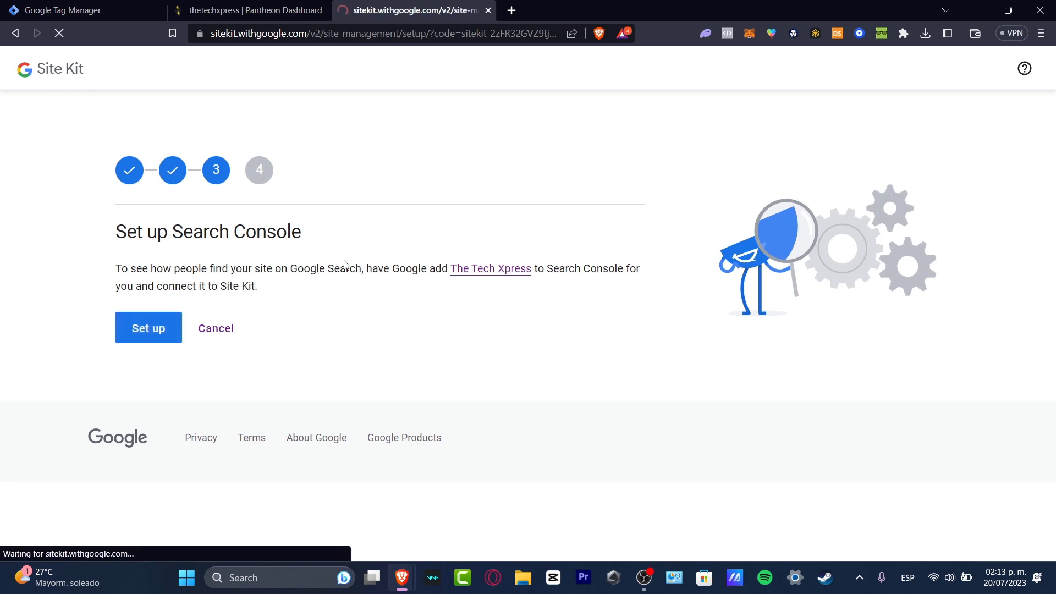
{"action": "left_click_drag", "start_coordinate": [172, 234], "coordinate": [327, 240]}
{"action": "left_click", "coordinate": [159, 335]}
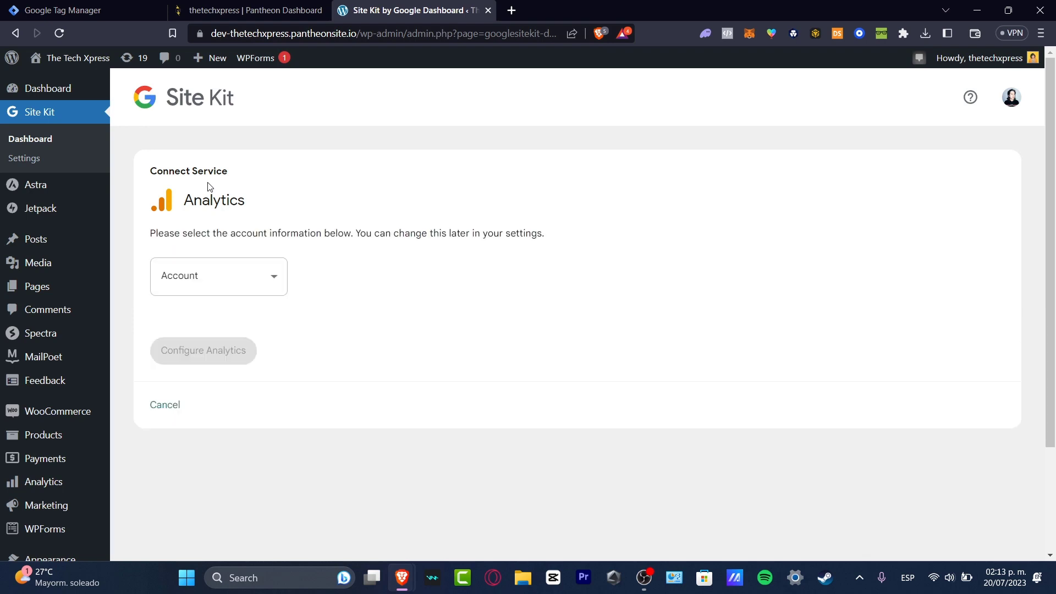
Use the first Analytics account, enable Universal Analytics, and pick existing GA4/UA properties with a new stream.
{"action": "left_click", "coordinate": [227, 278]}
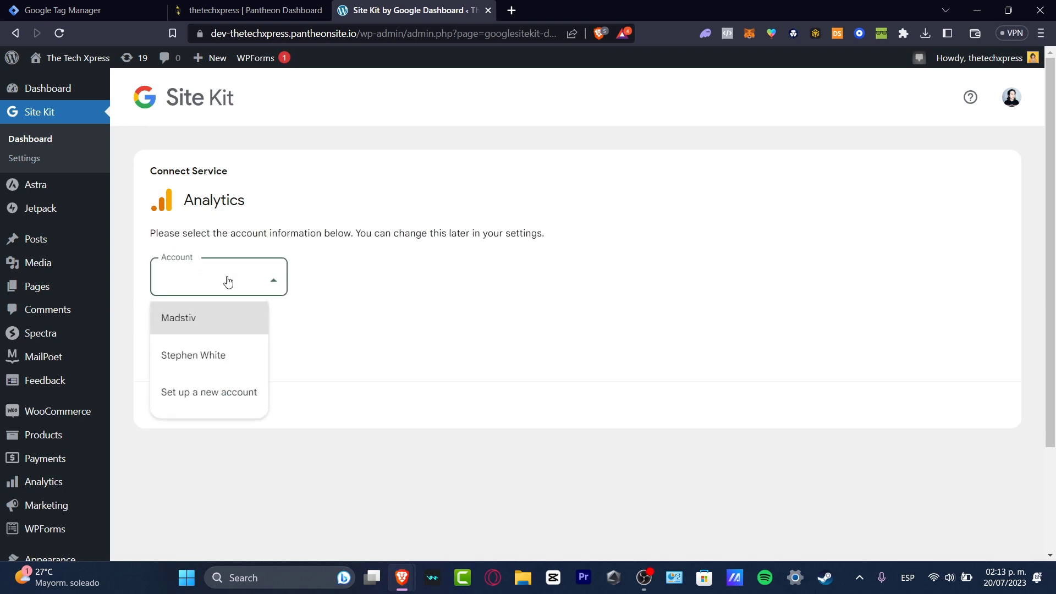
{"action": "left_click", "coordinate": [226, 325]}
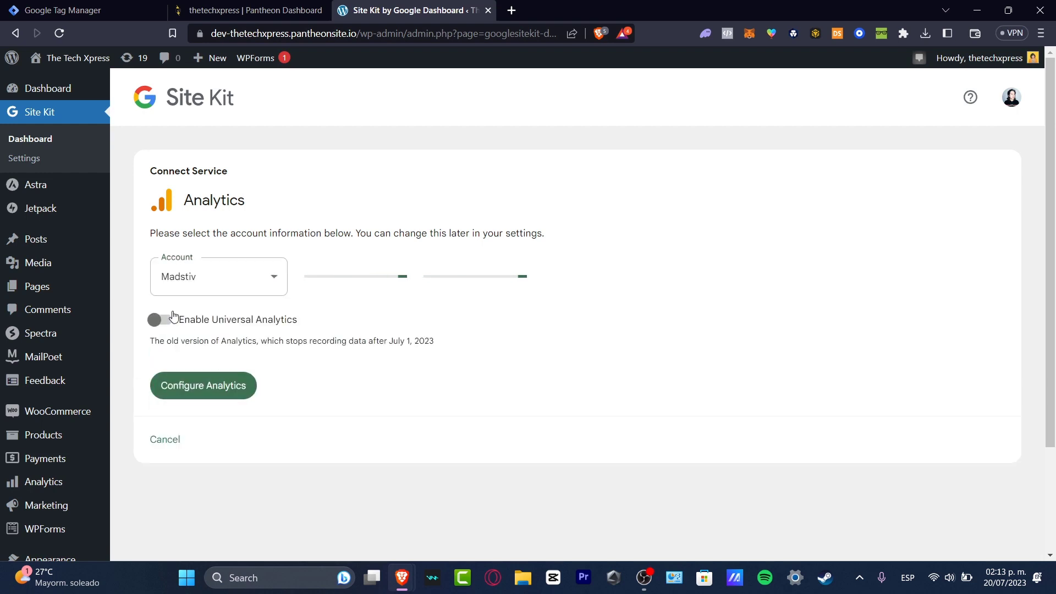
{"action": "left_click", "coordinate": [172, 326]}
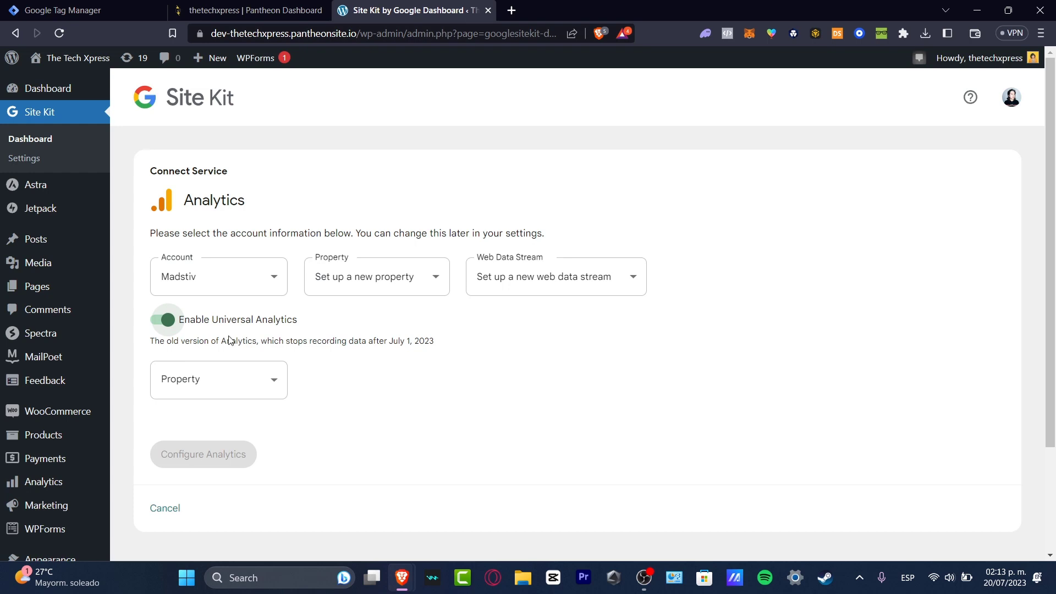
{"action": "left_click", "coordinate": [389, 289]}
{"action": "left_click", "coordinate": [414, 328]}
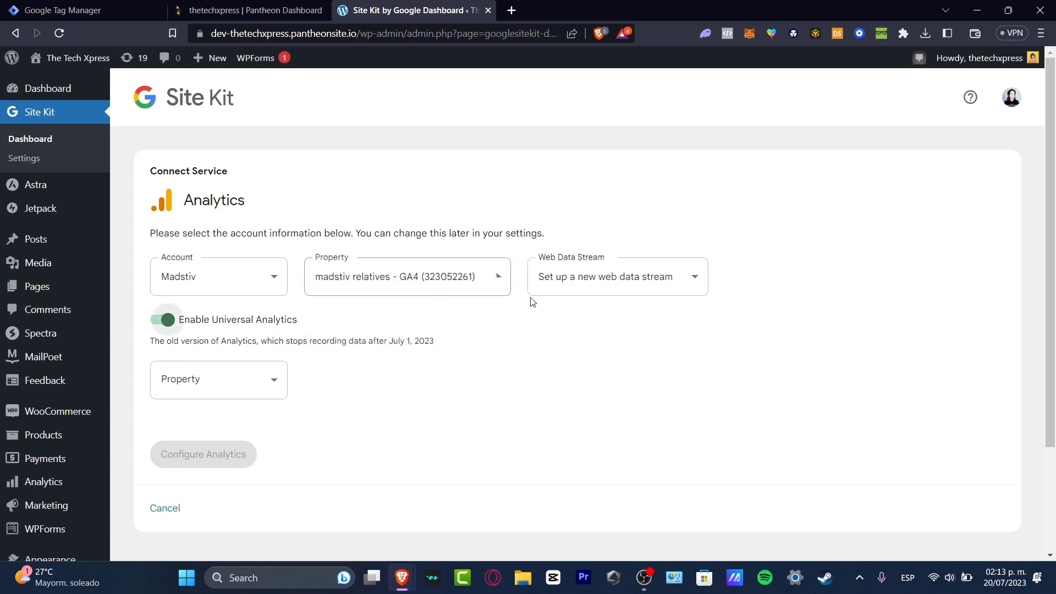
{"action": "left_click", "coordinate": [568, 277]}
{"action": "left_click", "coordinate": [620, 319]}
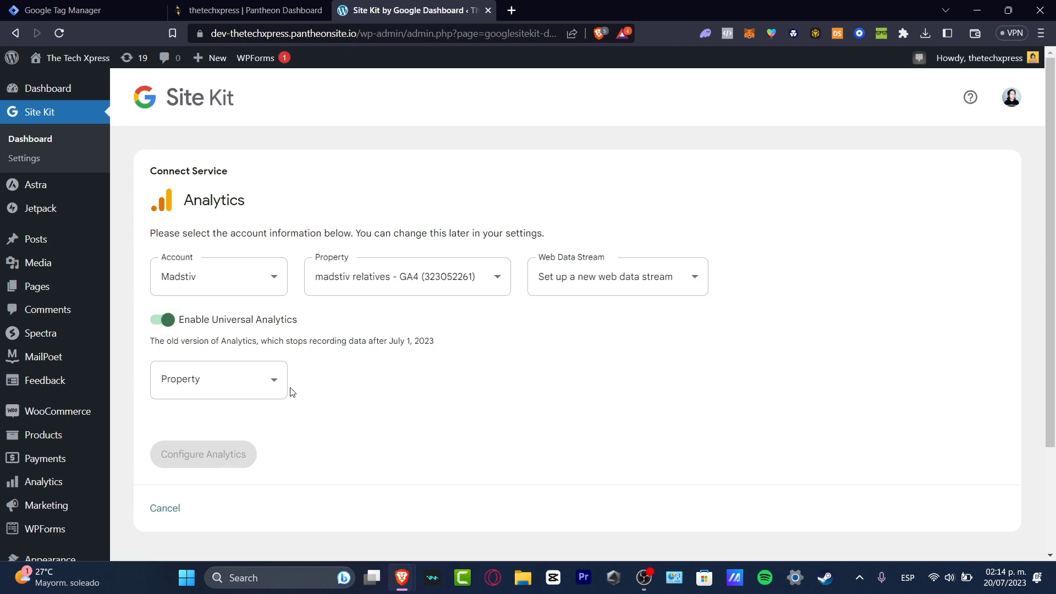
{"action": "left_click", "coordinate": [272, 388]}
{"action": "left_click", "coordinate": [259, 417]}
{"action": "left_click", "coordinate": [241, 465]}
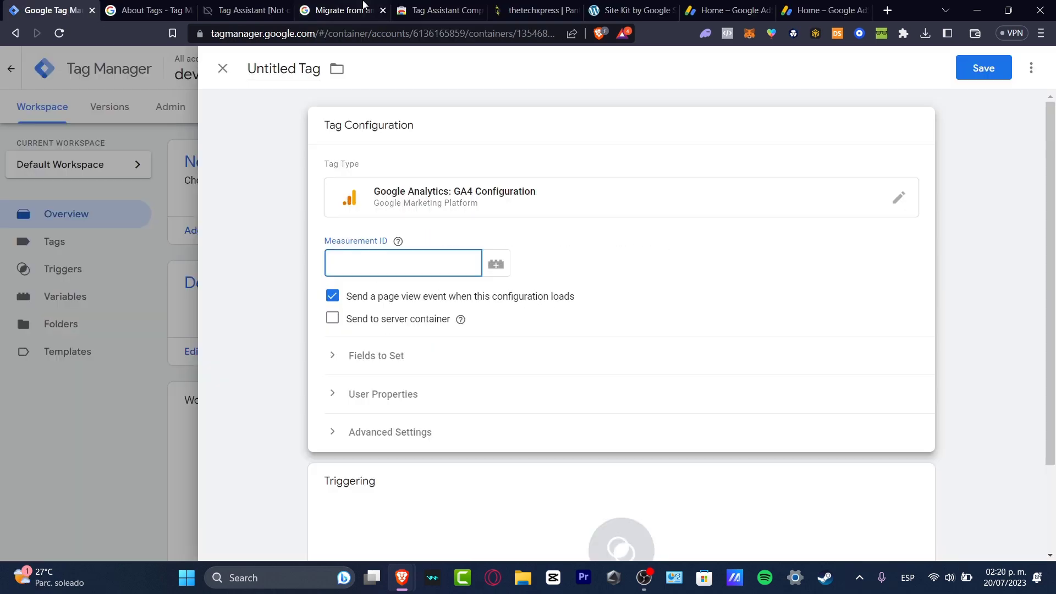
Return to the Site Kit tab and reload its Settings to see the connected services.
{"action": "left_click", "coordinate": [613, 10]}
{"action": "left_click", "coordinate": [44, 121]}
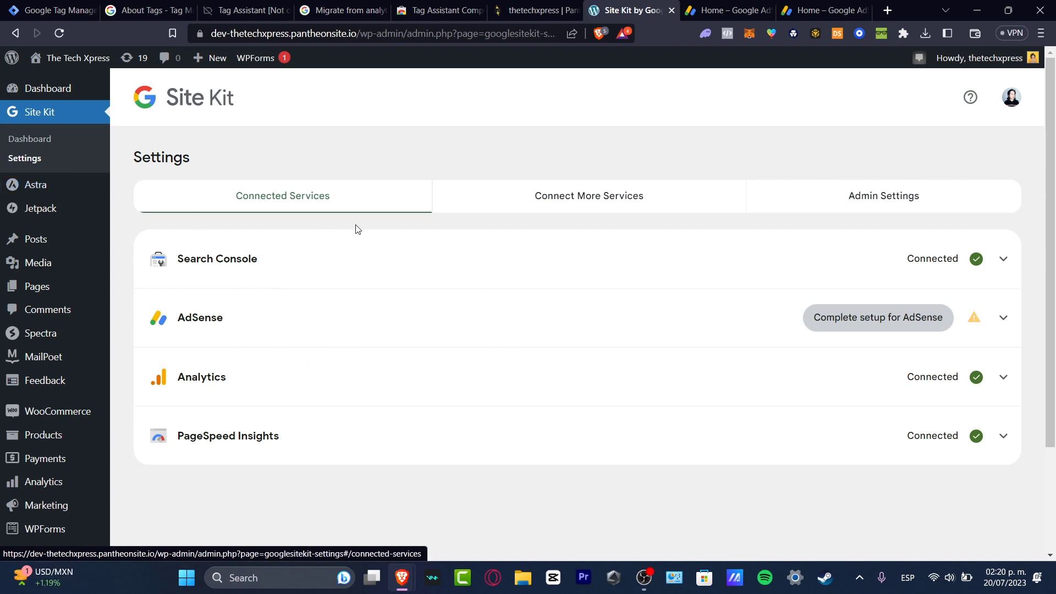
Connect Tag Manager in Site Kit with the TheTechXpress account and GTM-TNLK39G7 container.
{"action": "left_click", "coordinate": [612, 209]}
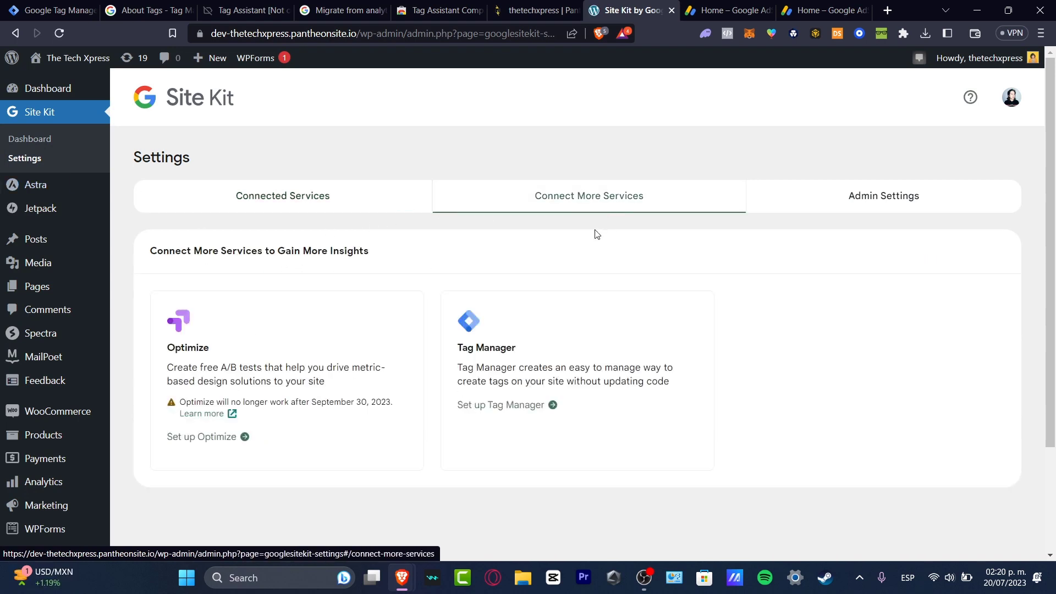
{"action": "left_click", "coordinate": [524, 409]}
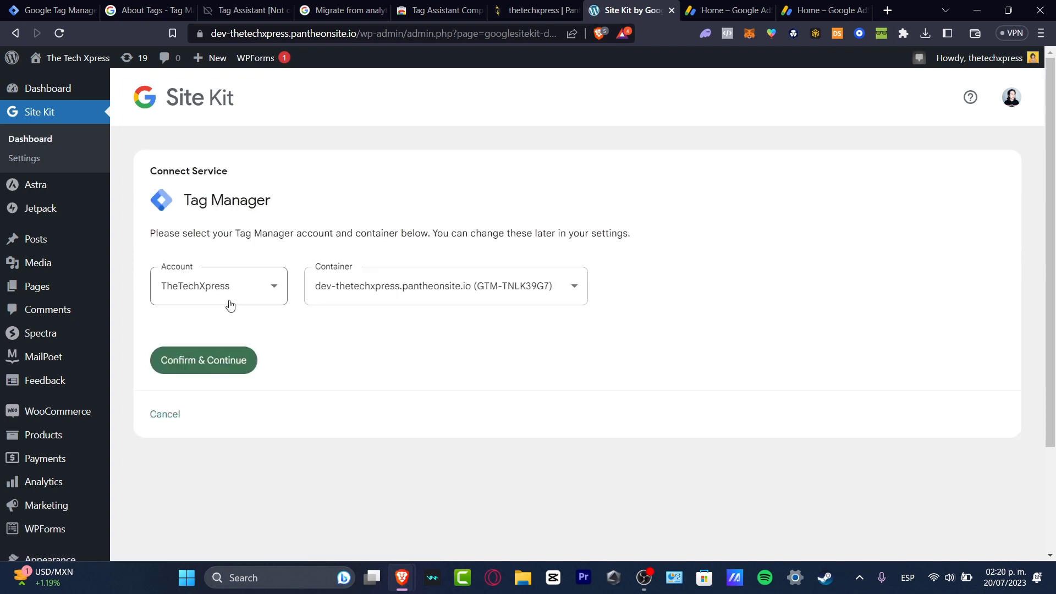
{"action": "left_click", "coordinate": [427, 301]}
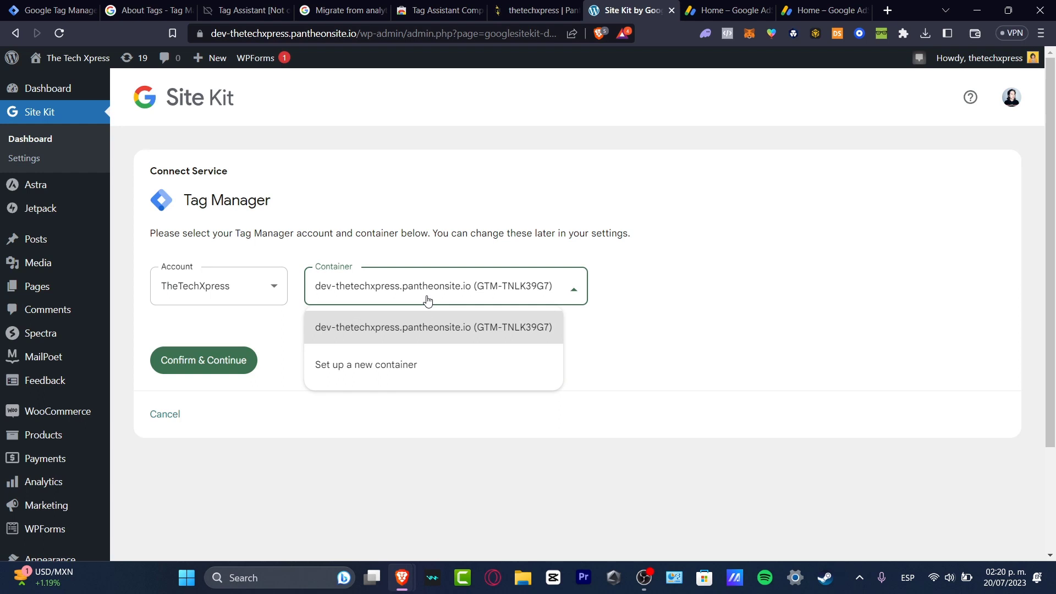
{"action": "left_click", "coordinate": [225, 359]}
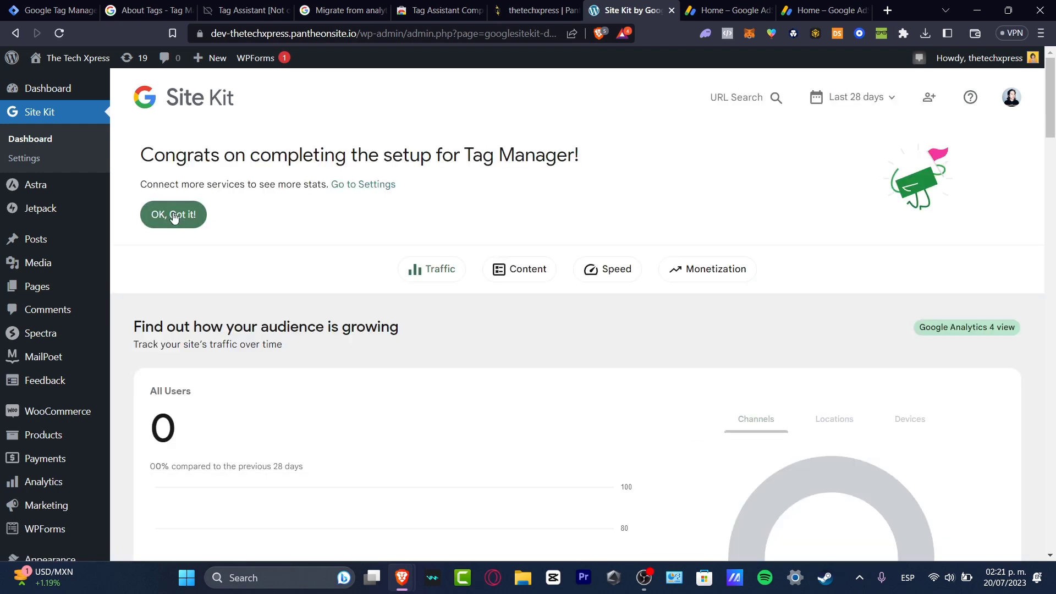
Dismiss the Tag Manager congratulations and Search Console data notices on the dashboard.
{"action": "left_click", "coordinate": [174, 216]}
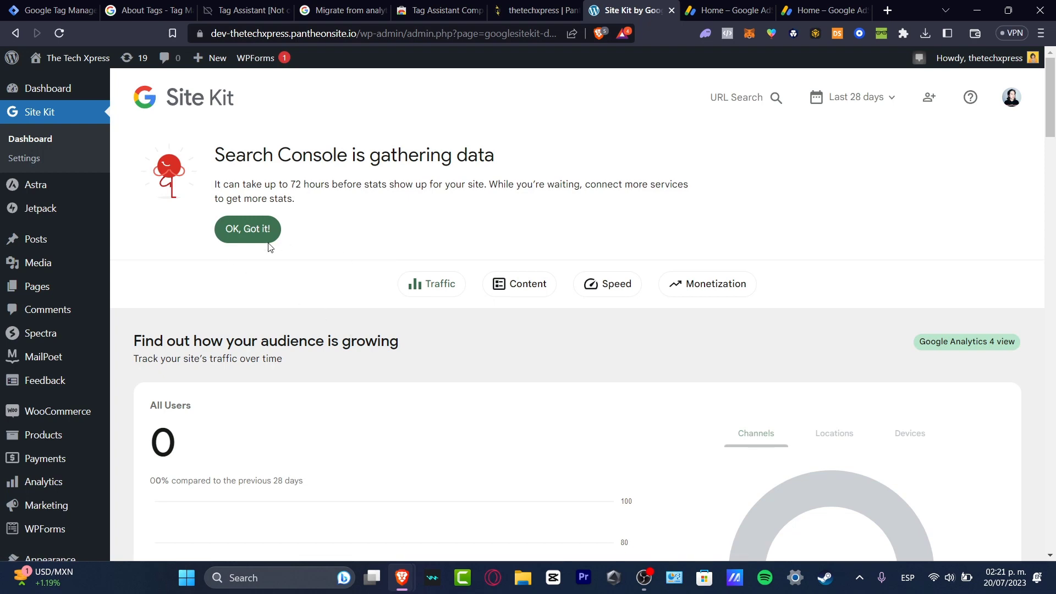
{"action": "left_click", "coordinate": [267, 241]}
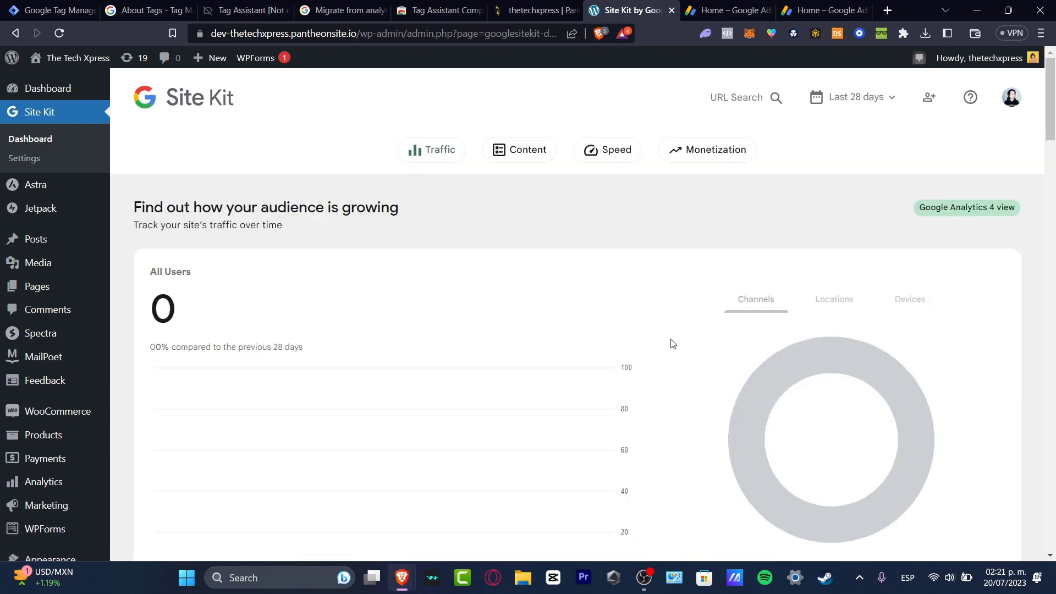
{"action": "scroll", "coordinate": [669, 345], "scroll_direction": "down", "scroll_amount": 8}
{"action": "scroll", "coordinate": [676, 352], "scroll_direction": "up", "scroll_amount": 10}
Discard the unsaved Untitled Tag, reload the workspace, and start Preview mode for GTM-TNLK39G7.
{"action": "left_click", "coordinate": [65, 9]}
{"action": "left_click", "coordinate": [222, 68]}
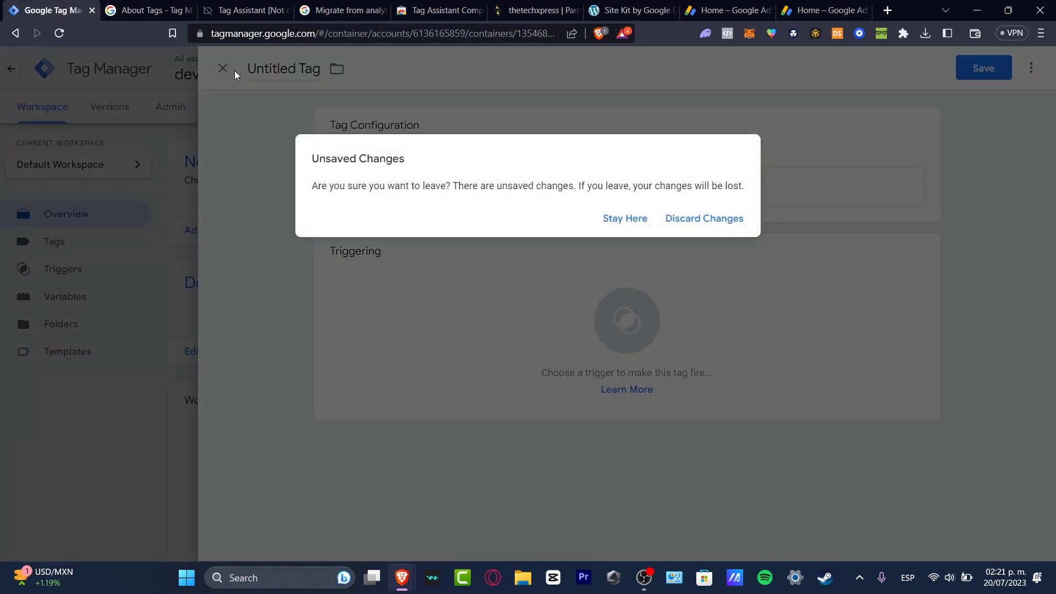
{"action": "left_click", "coordinate": [697, 220]}
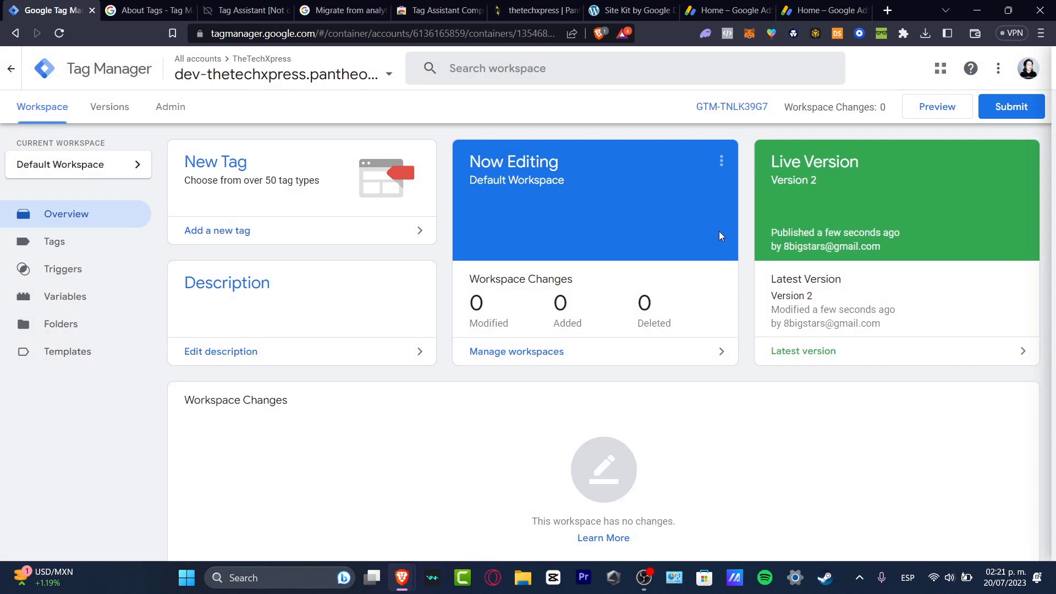
{"action": "left_click", "coordinate": [60, 35]}
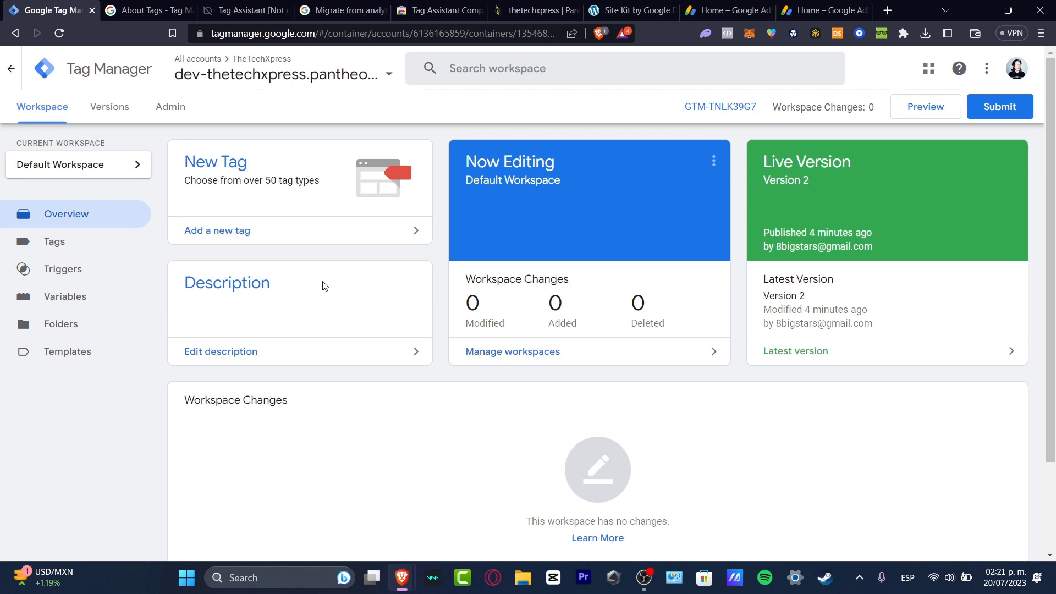
{"action": "left_click", "coordinate": [919, 113]}
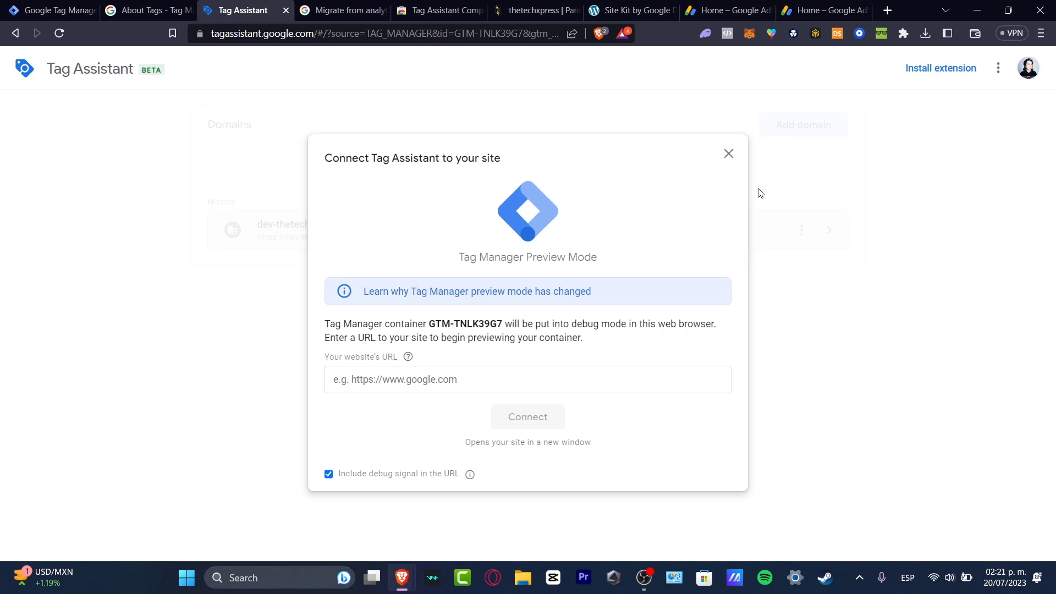
Close the 'Connect Tag Assistant to your site' prompt and return to the Site Kit dashboard.
{"action": "left_click", "coordinate": [728, 154]}
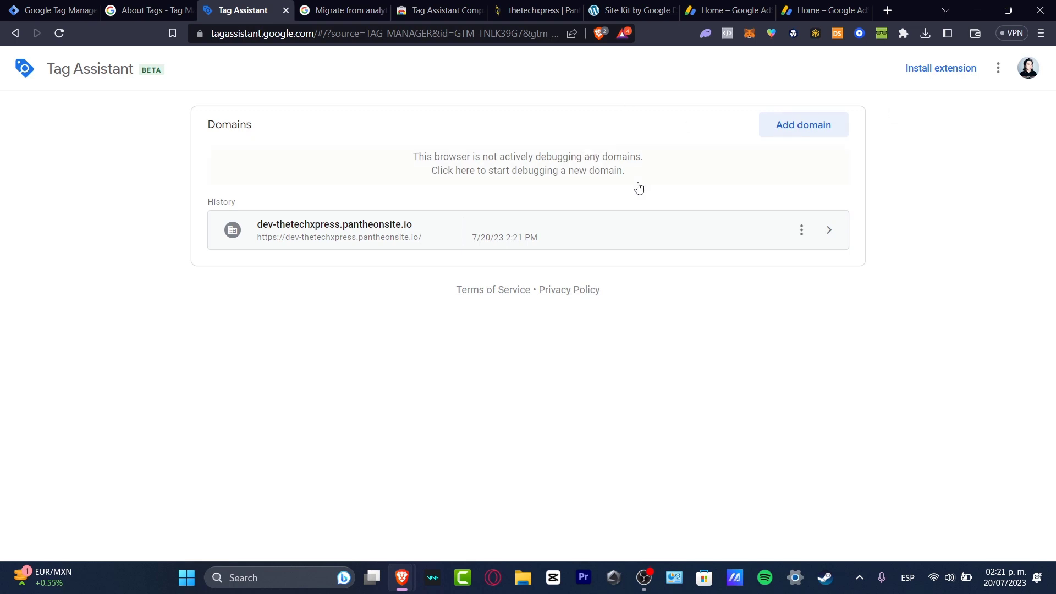
{"action": "left_click", "coordinate": [622, 8]}
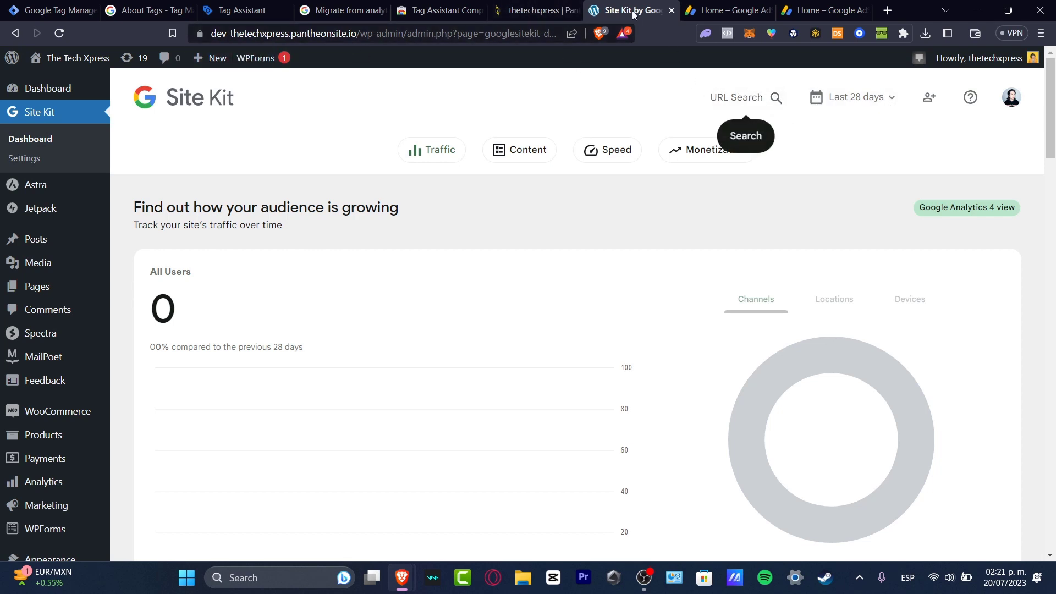
Reopen the Shop page at dev-thetechxpress.pantheonsite.io/shop/ in a new main-window tab, closing its separate window.
{"action": "mouse_move", "coordinate": [408, 592]}
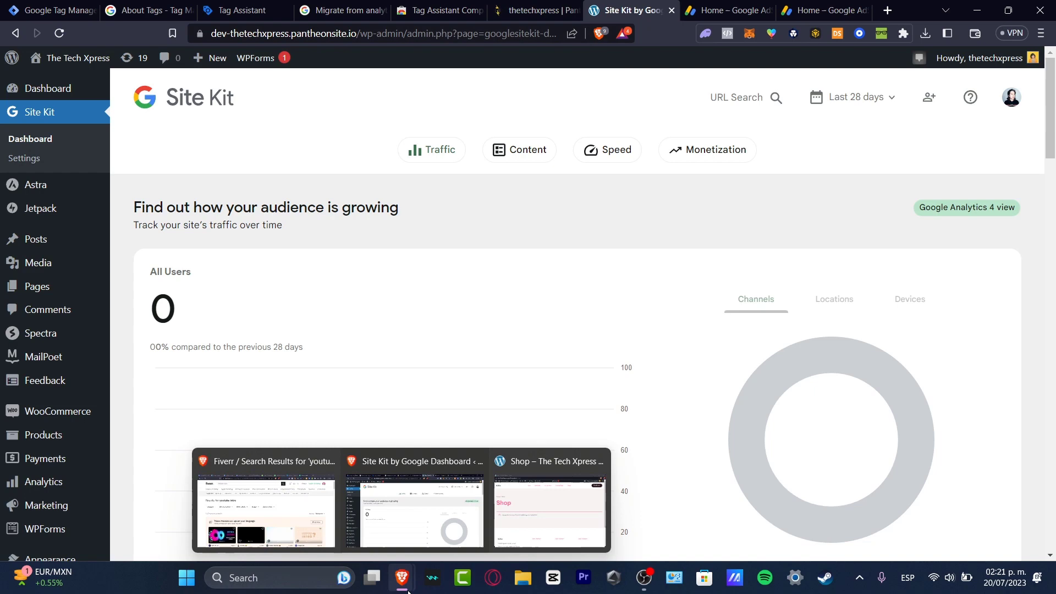
{"action": "left_click", "coordinate": [534, 487]}
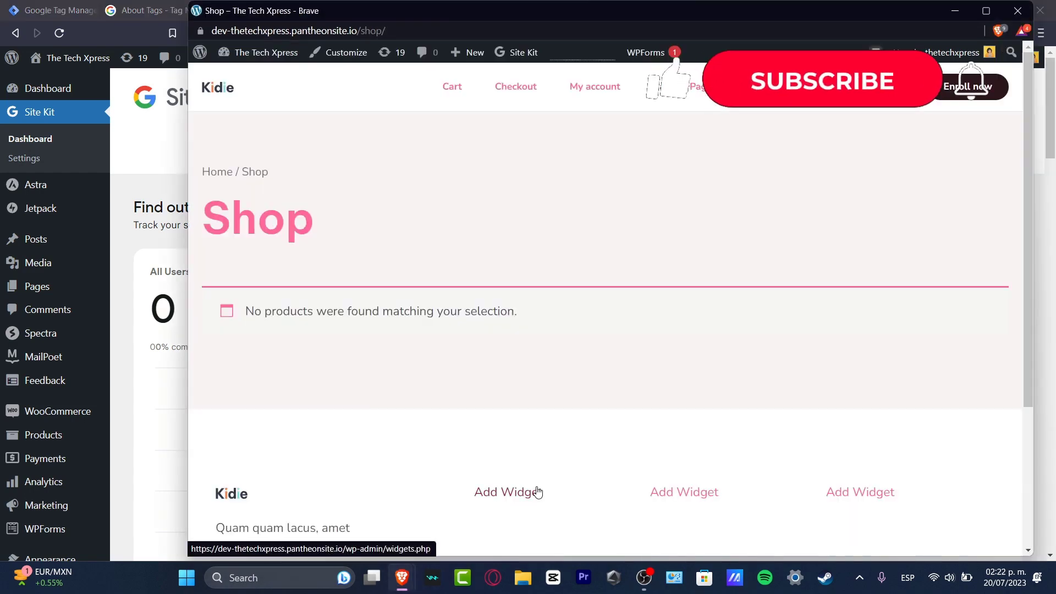
{"action": "left_click", "coordinate": [776, 34]}
{"action": "key", "text": "ctrl+c"}
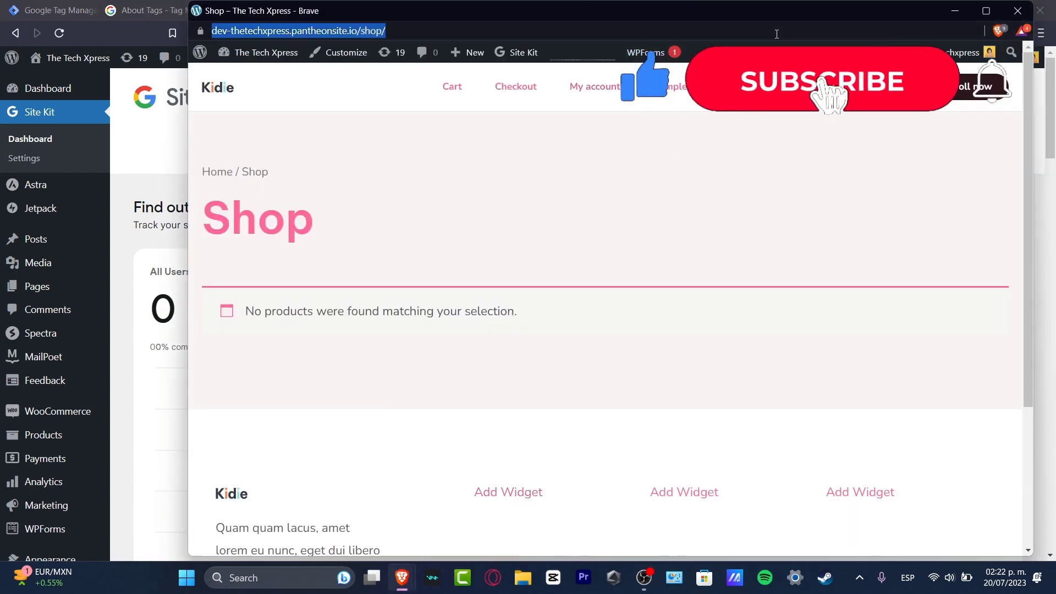
{"action": "left_click", "coordinate": [1019, 12]}
{"action": "left_click", "coordinate": [891, 13]}
{"action": "key", "text": "ctrl+v"}
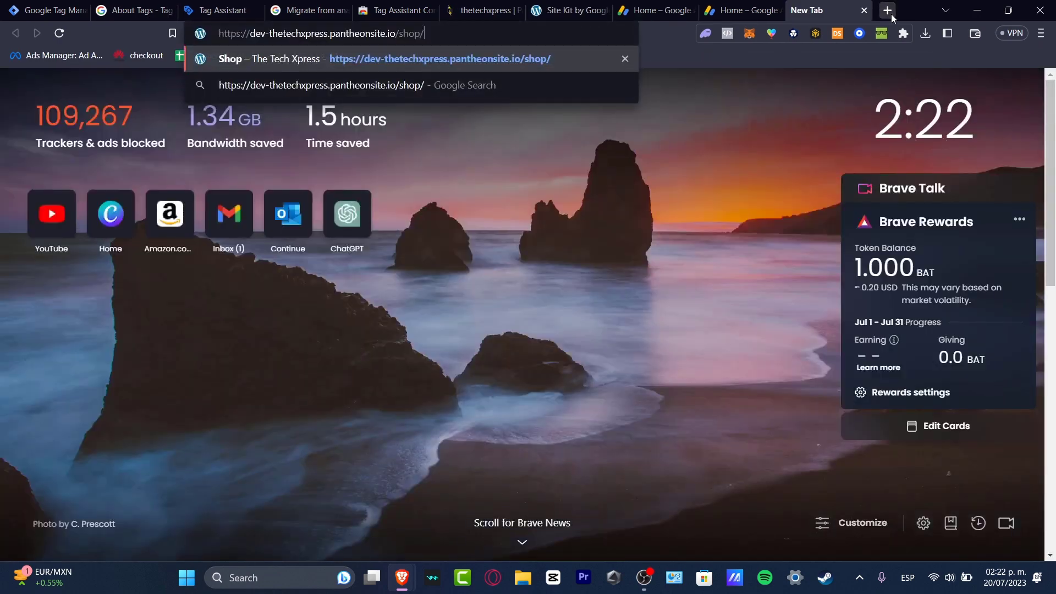
{"action": "key", "text": "Return"}
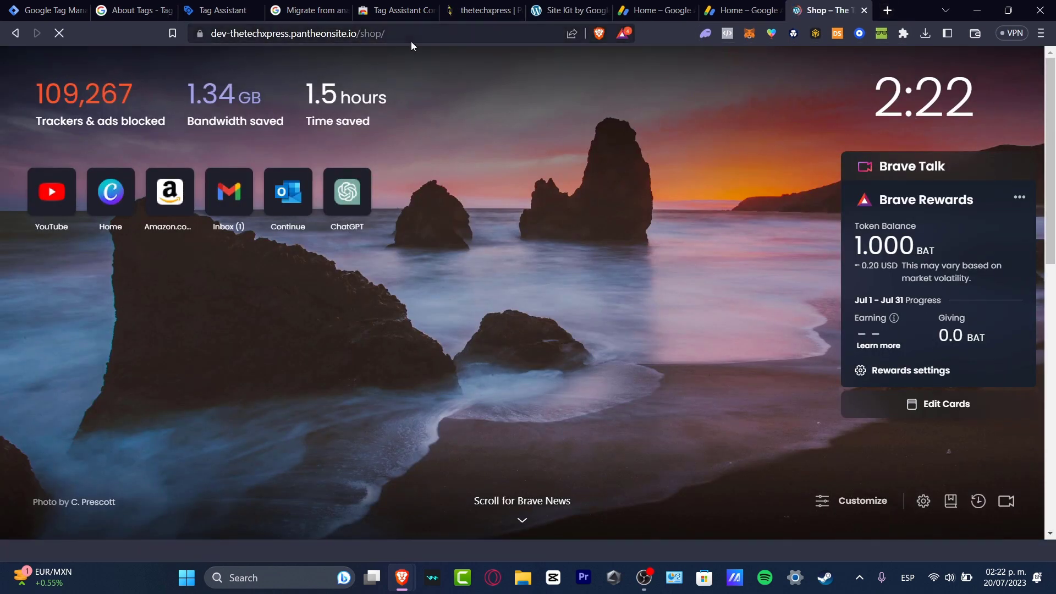